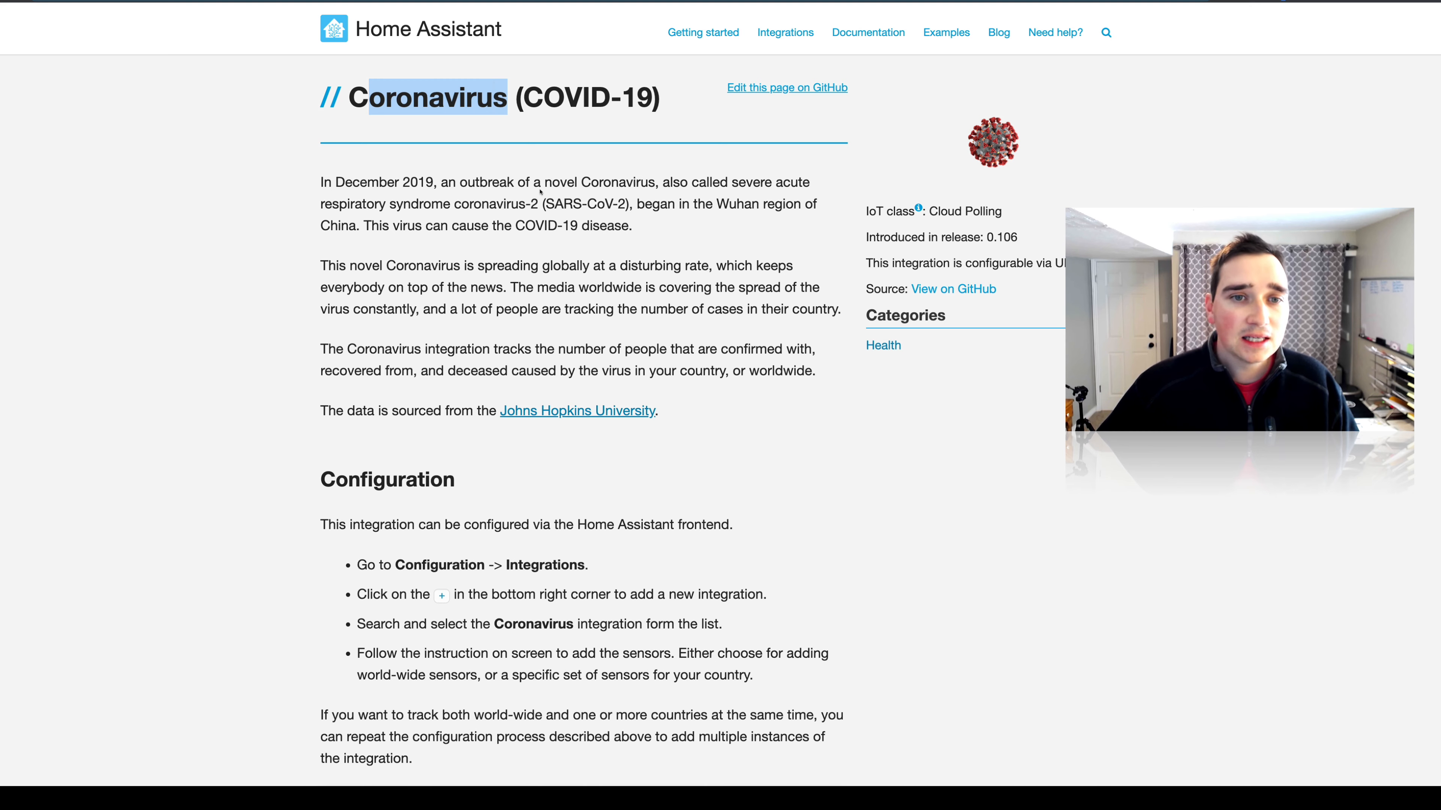
Read the Coronavirus (COVID-19) integration page's description and its data source.
left_click_drag(540, 192, 718, 363)
left_click(717, 363)
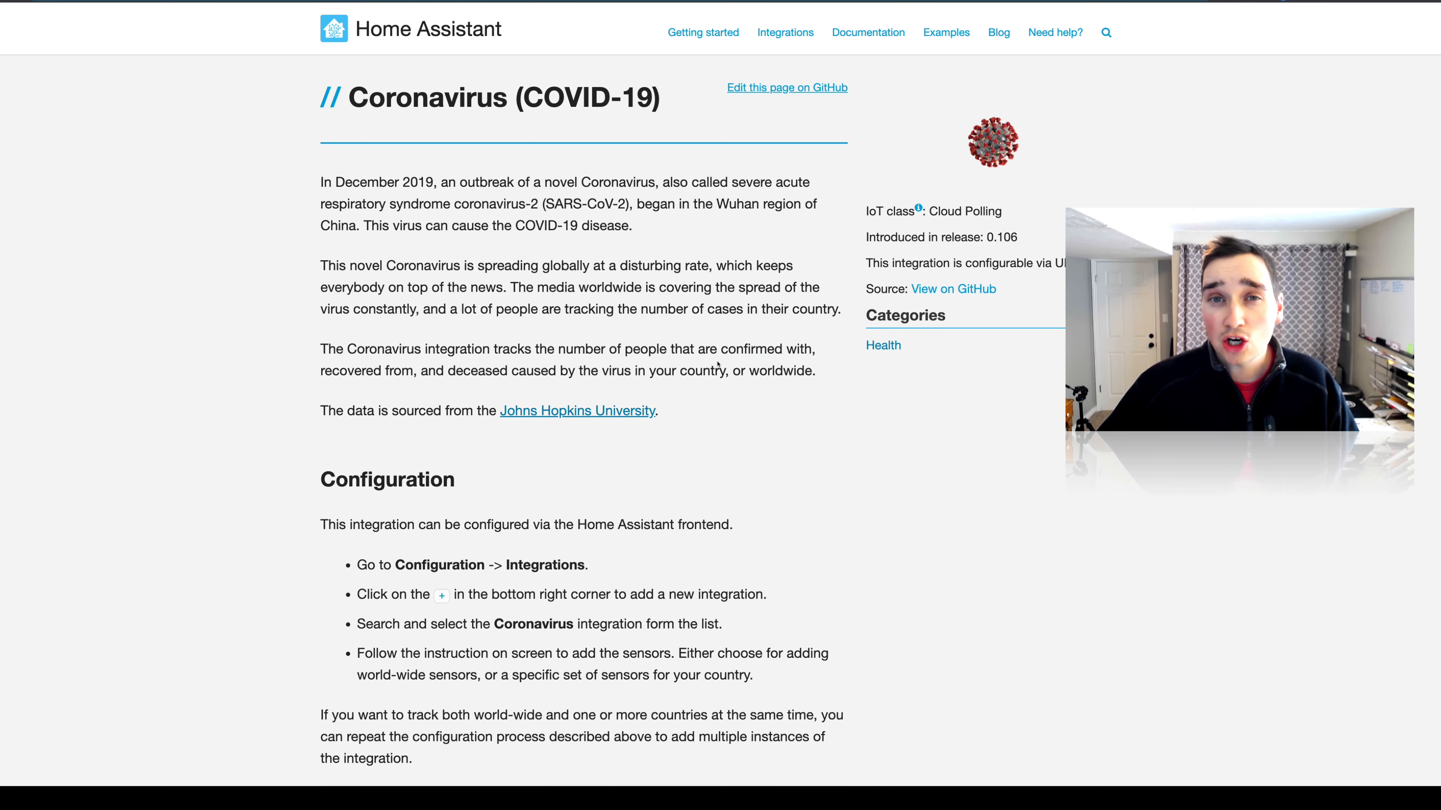
scroll(717, 365, "down", 3)
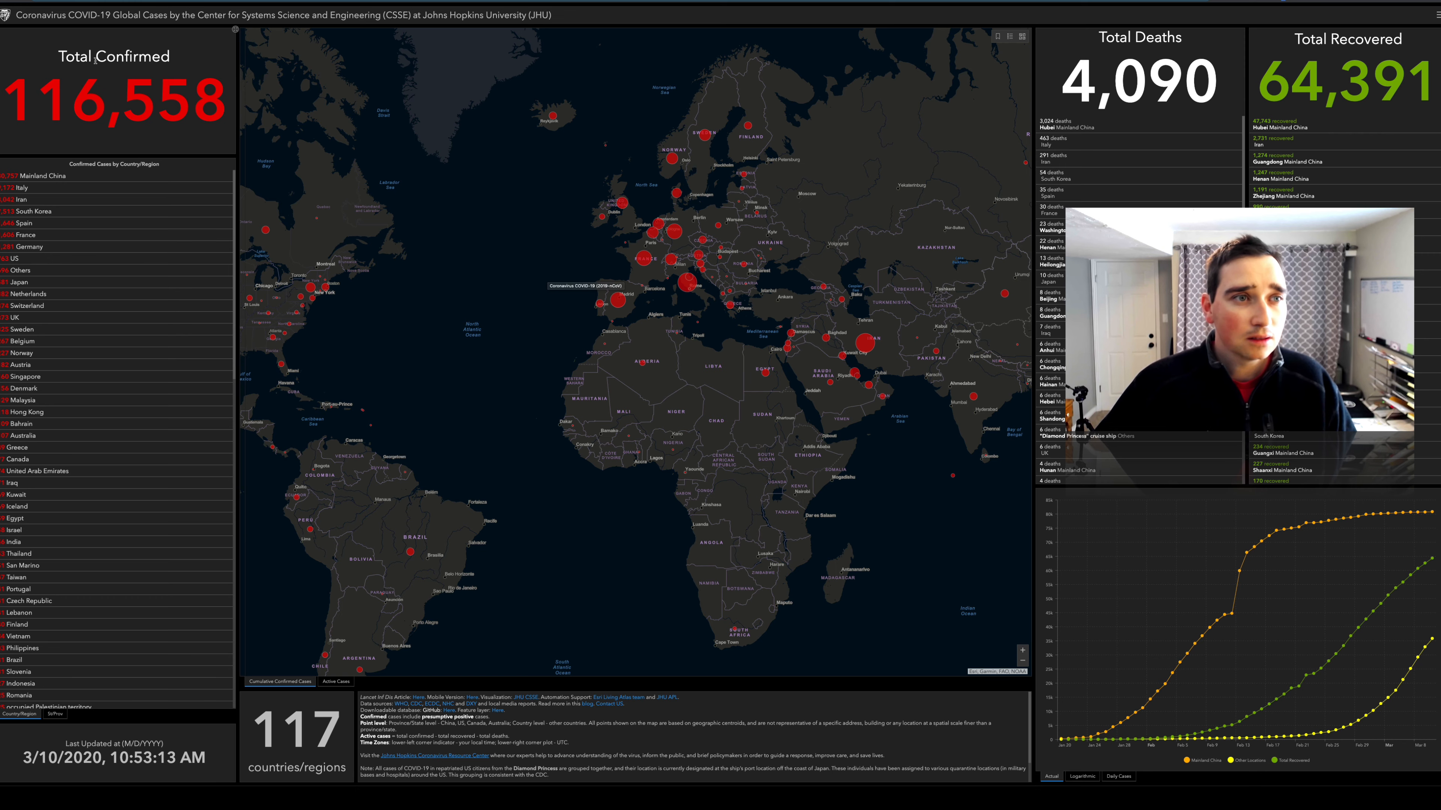
Refresh the Johns Hopkins COVID-19 dashboard and view the case figures for the US and Italy.
left_click(17, 0)
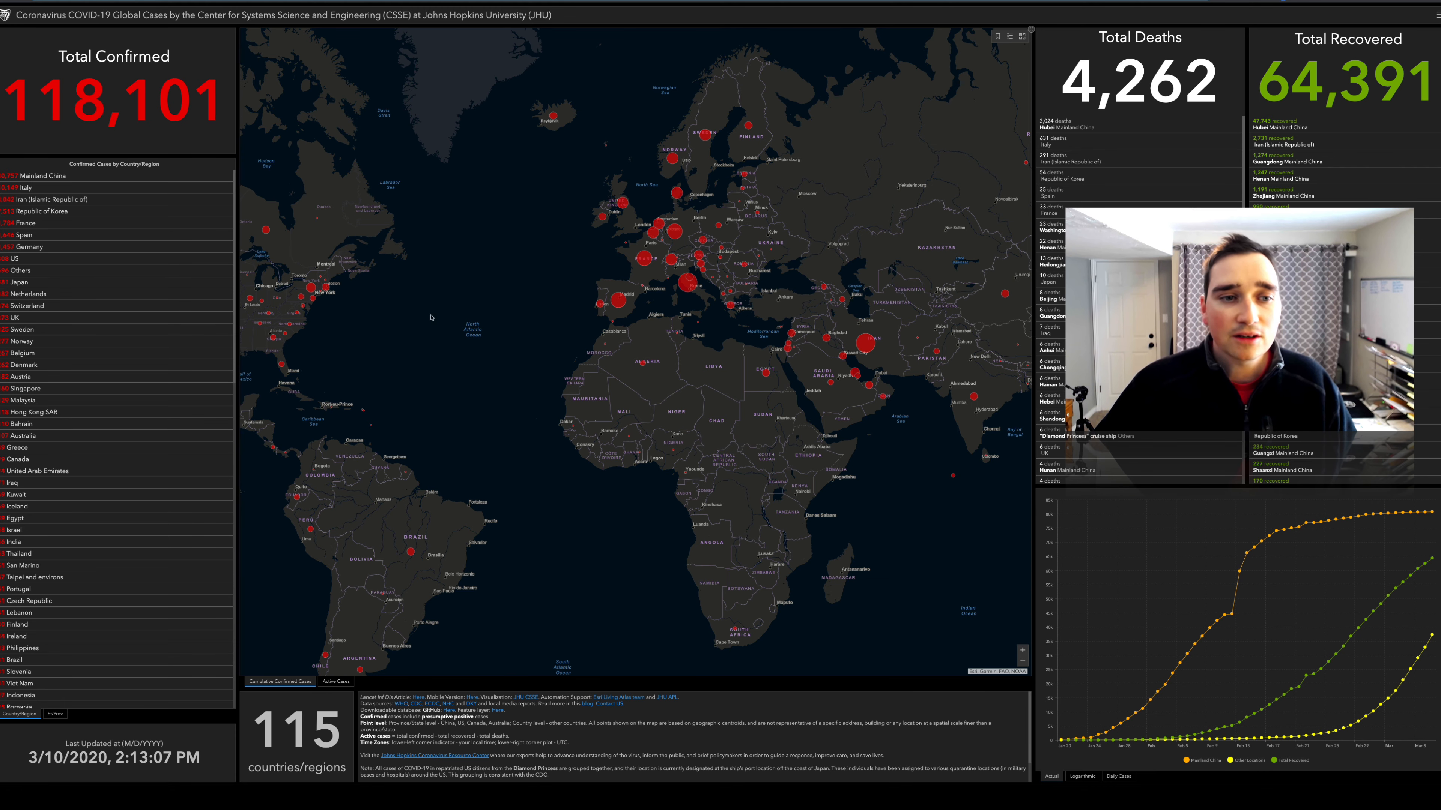
left_click_drag(430, 318, 805, 338)
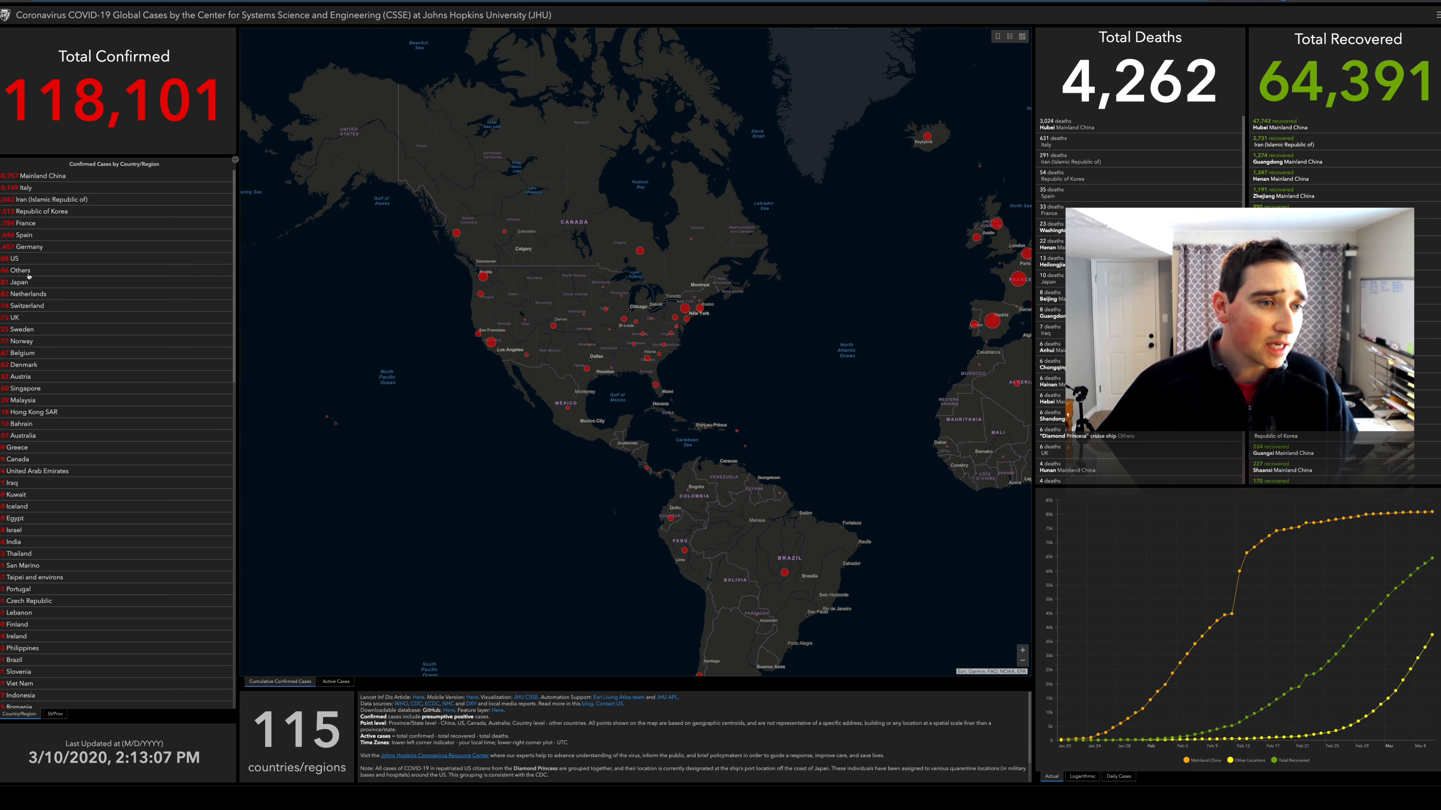
left_click(14, 261)
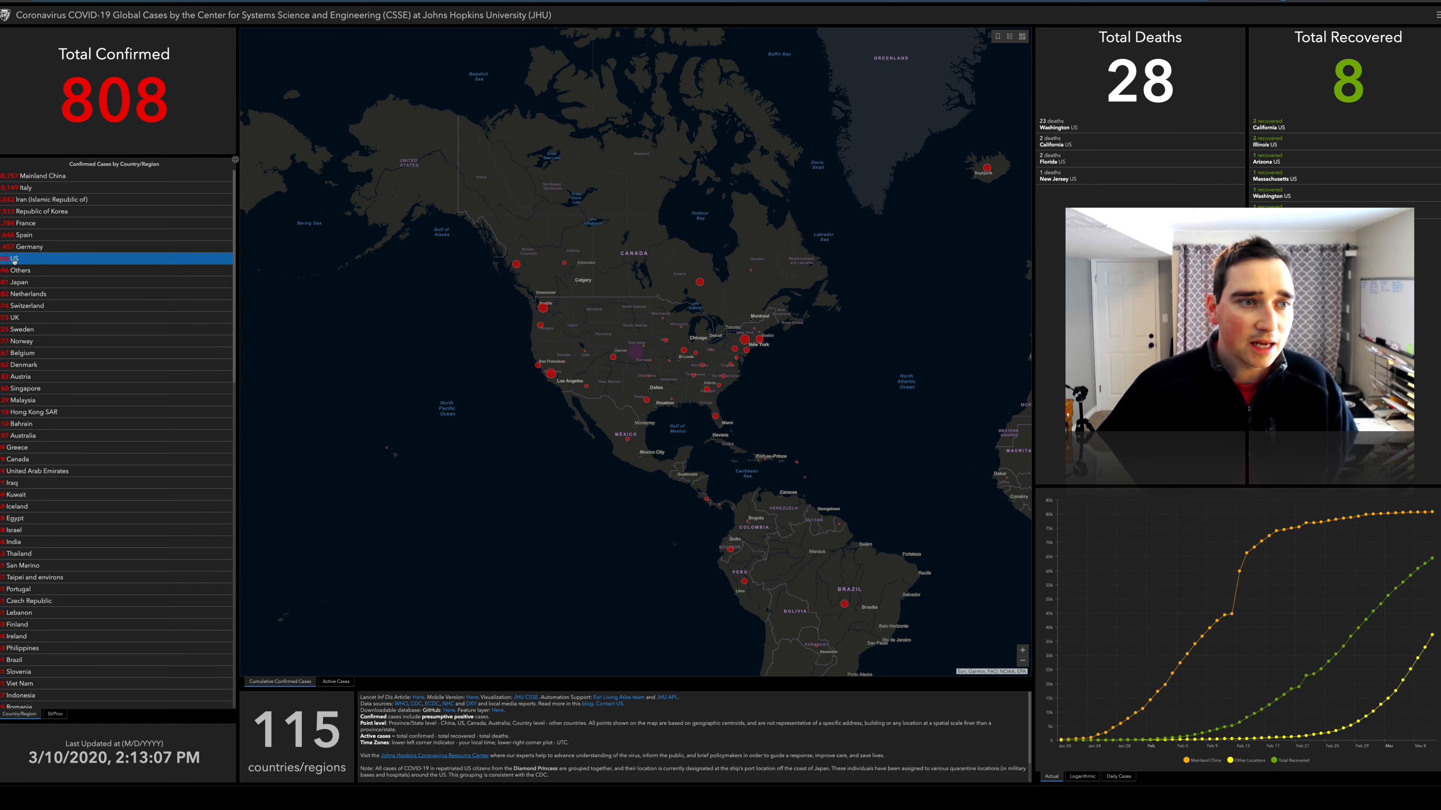
left_click(25, 189)
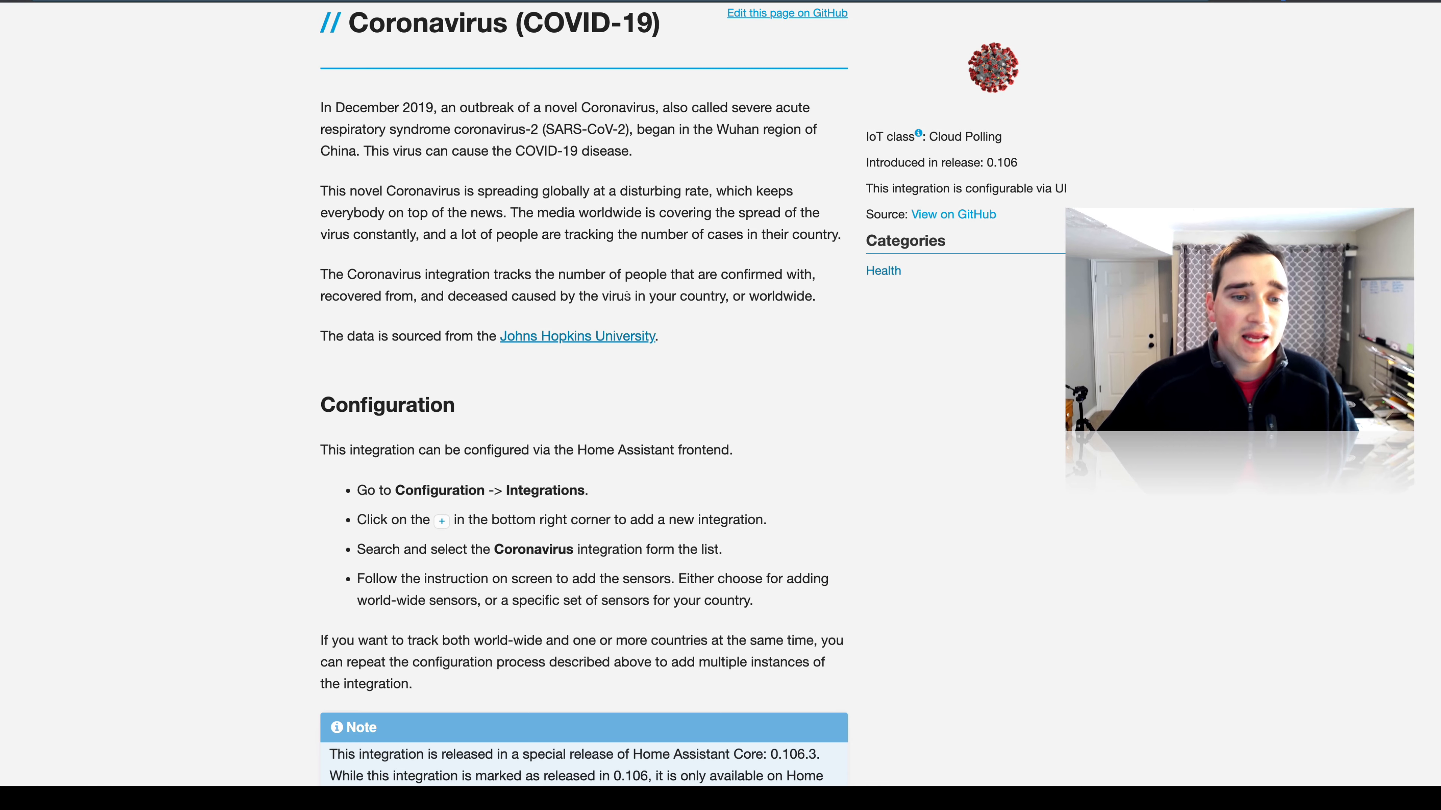
Read the configuration instructions and release note on the Coronavirus integration's documentation page.
scroll(627, 294, "down", 5)
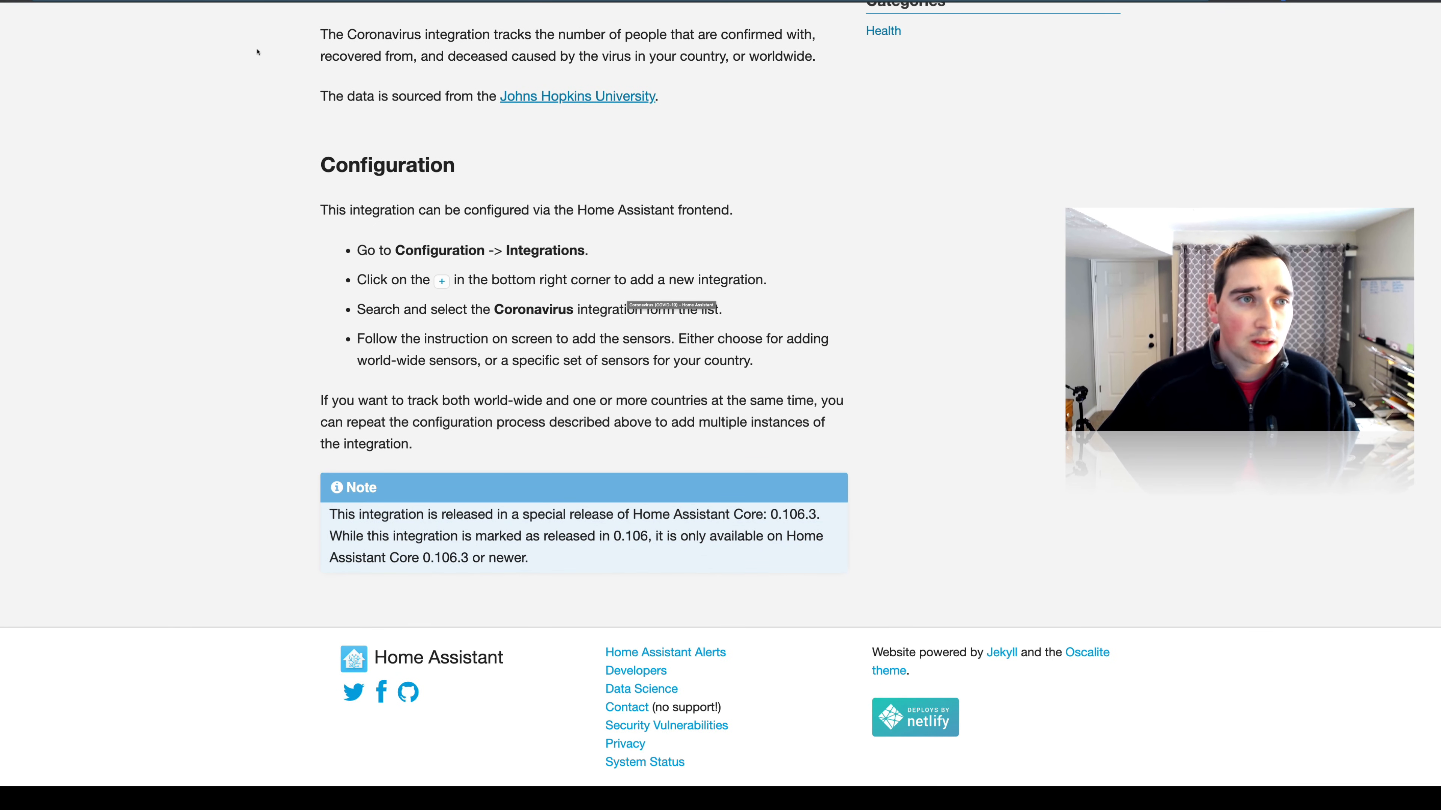
left_click_drag(362, 249, 474, 251)
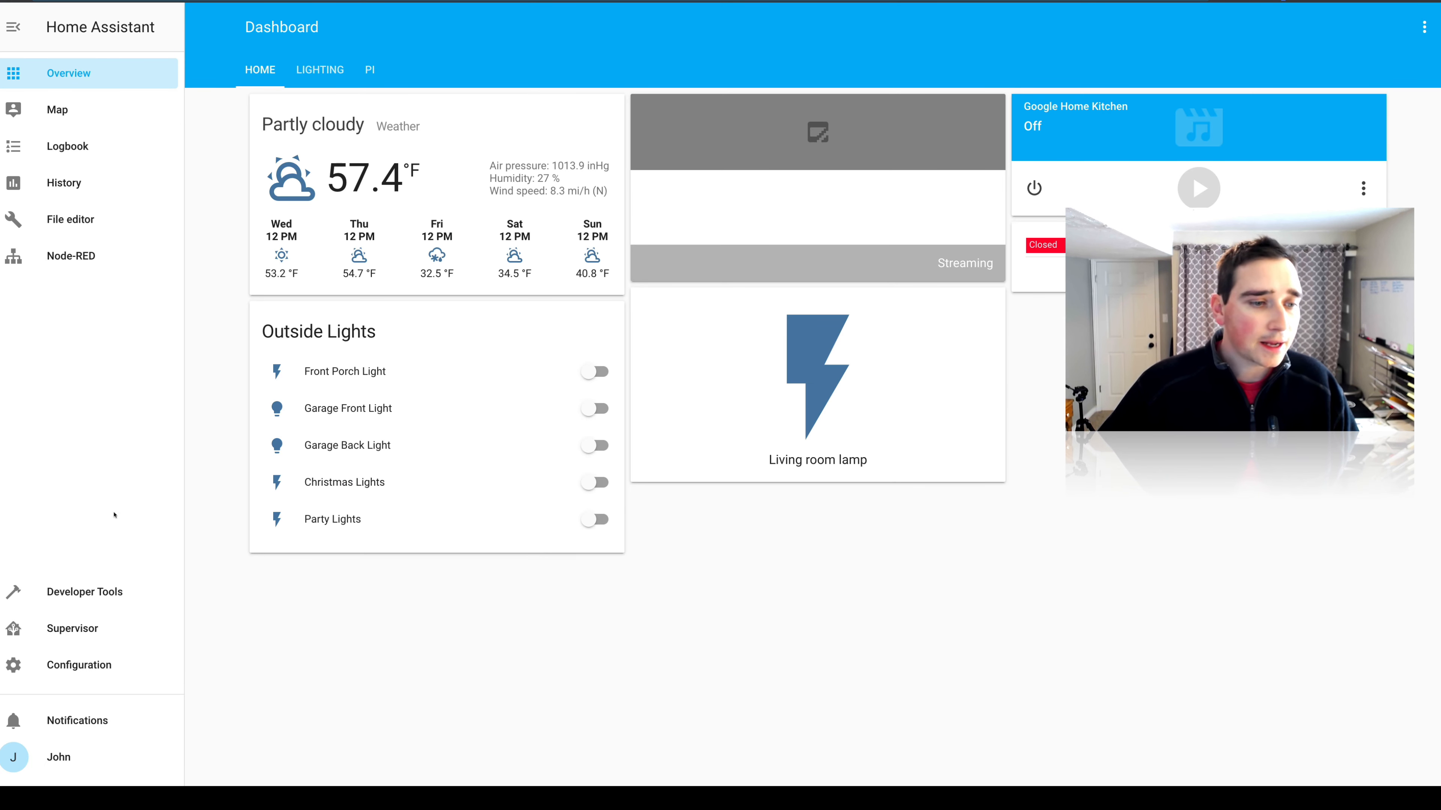
Switch to the Home Assistant configuration and start setting up a new Coronavirus integration.
left_click(80, 665)
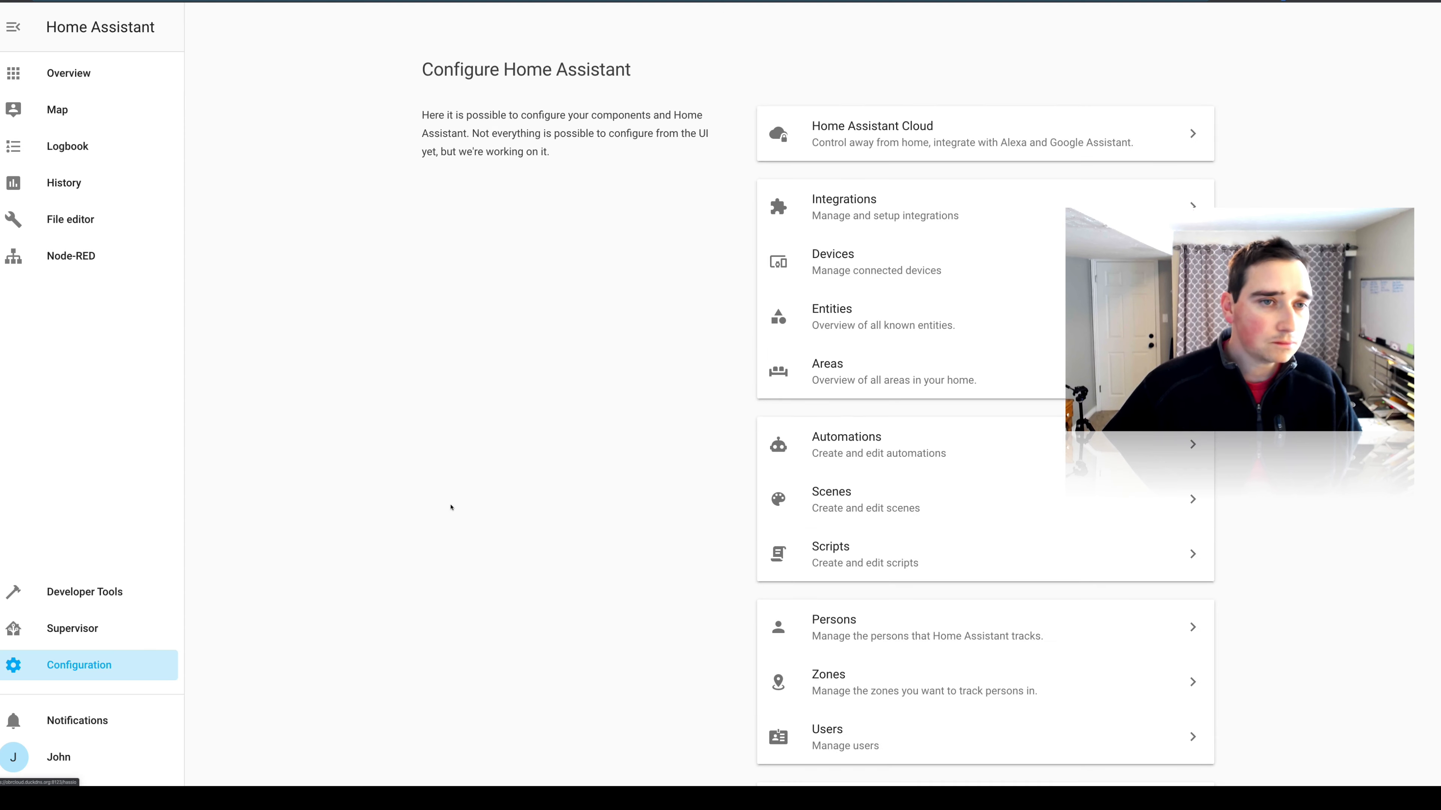
left_click(861, 211)
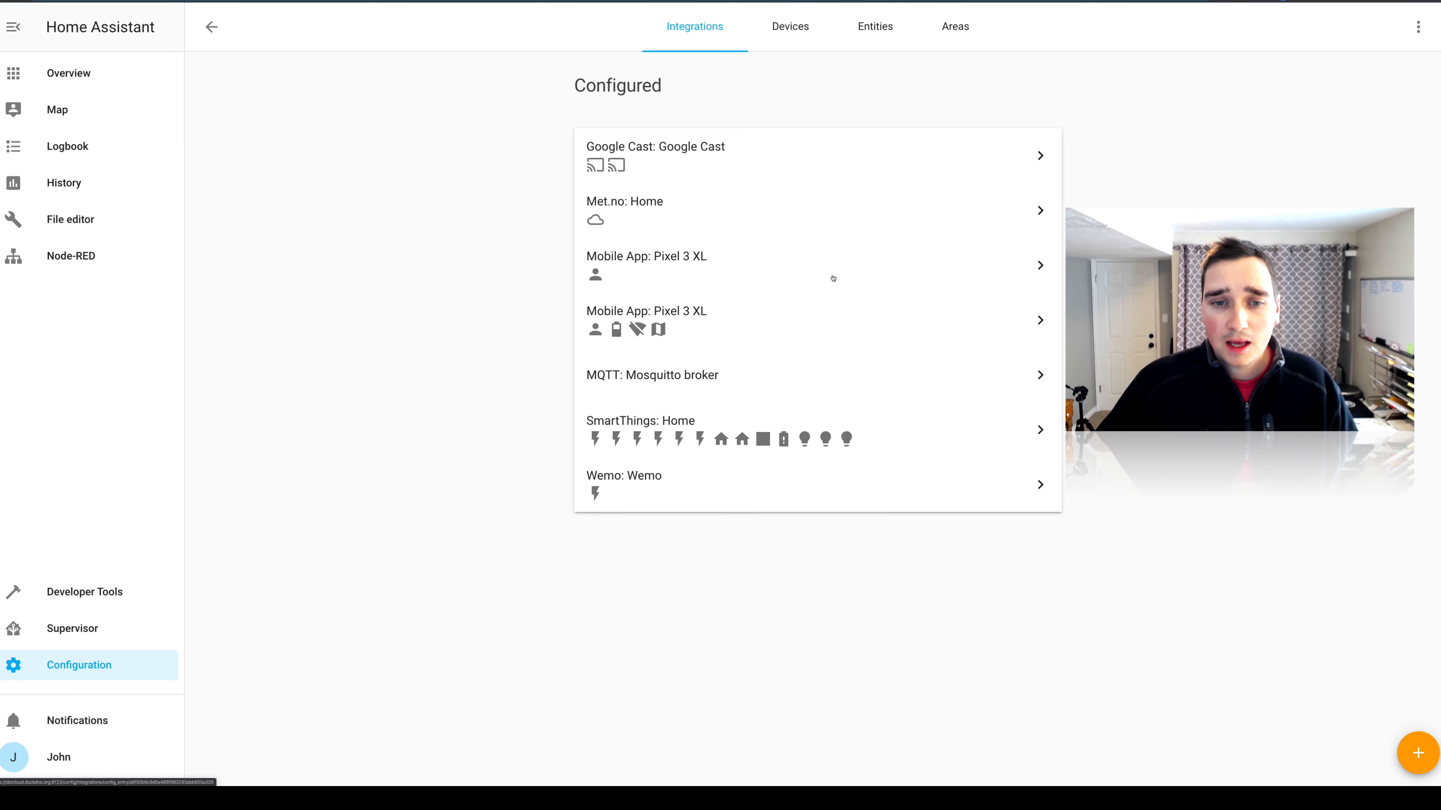
left_click(1415, 754)
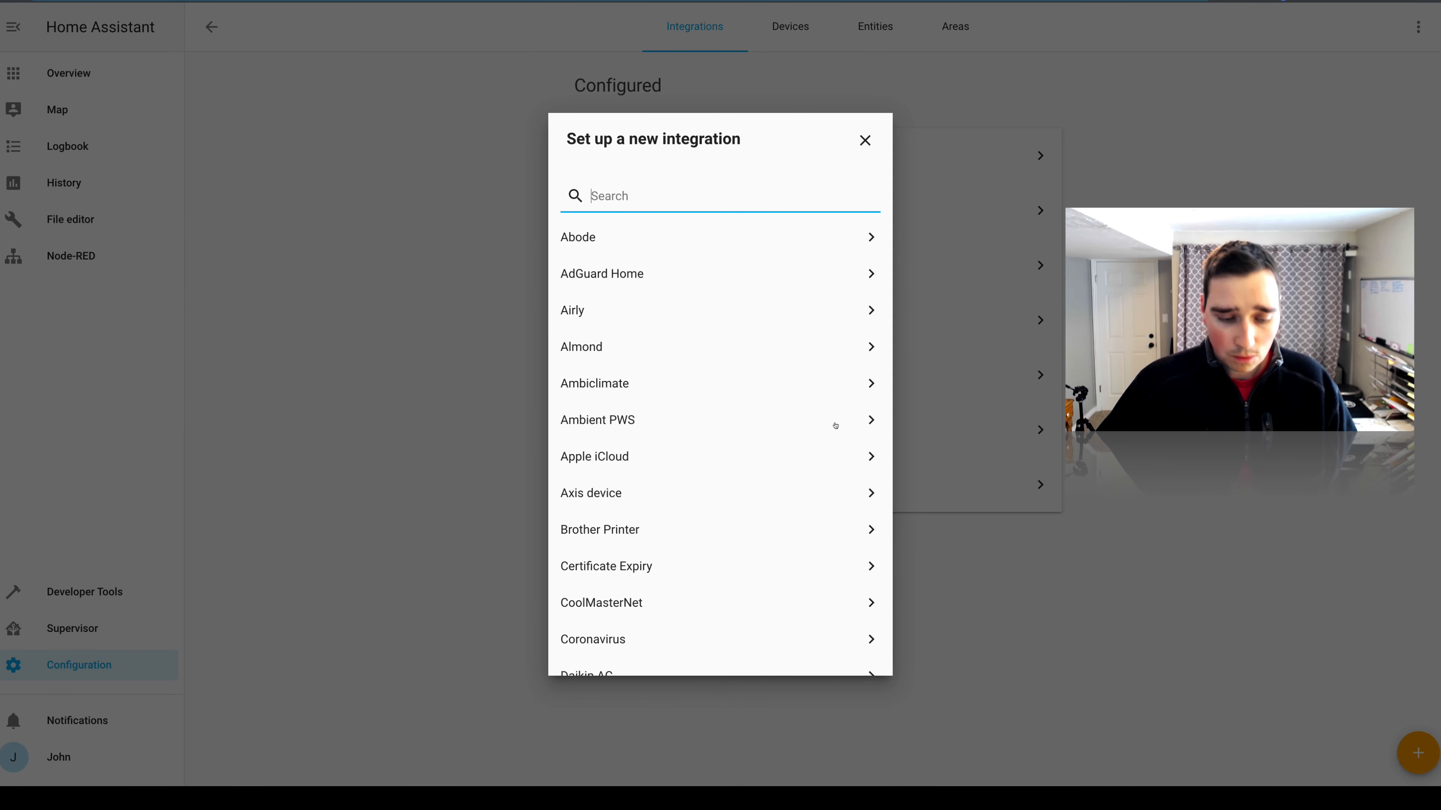
left_click(613, 650)
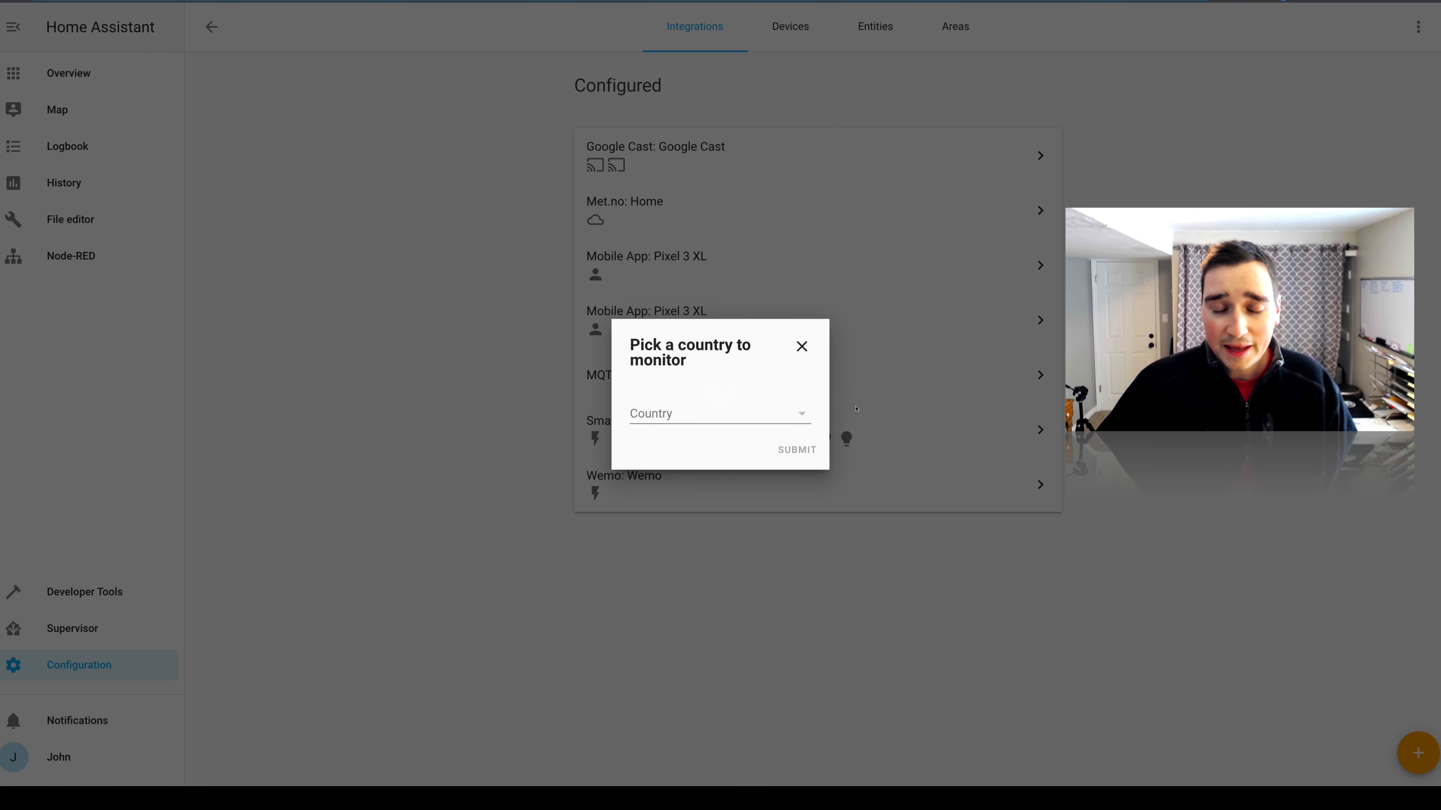
Choose US as the country to monitor and finish the integration setup.
left_click(793, 413)
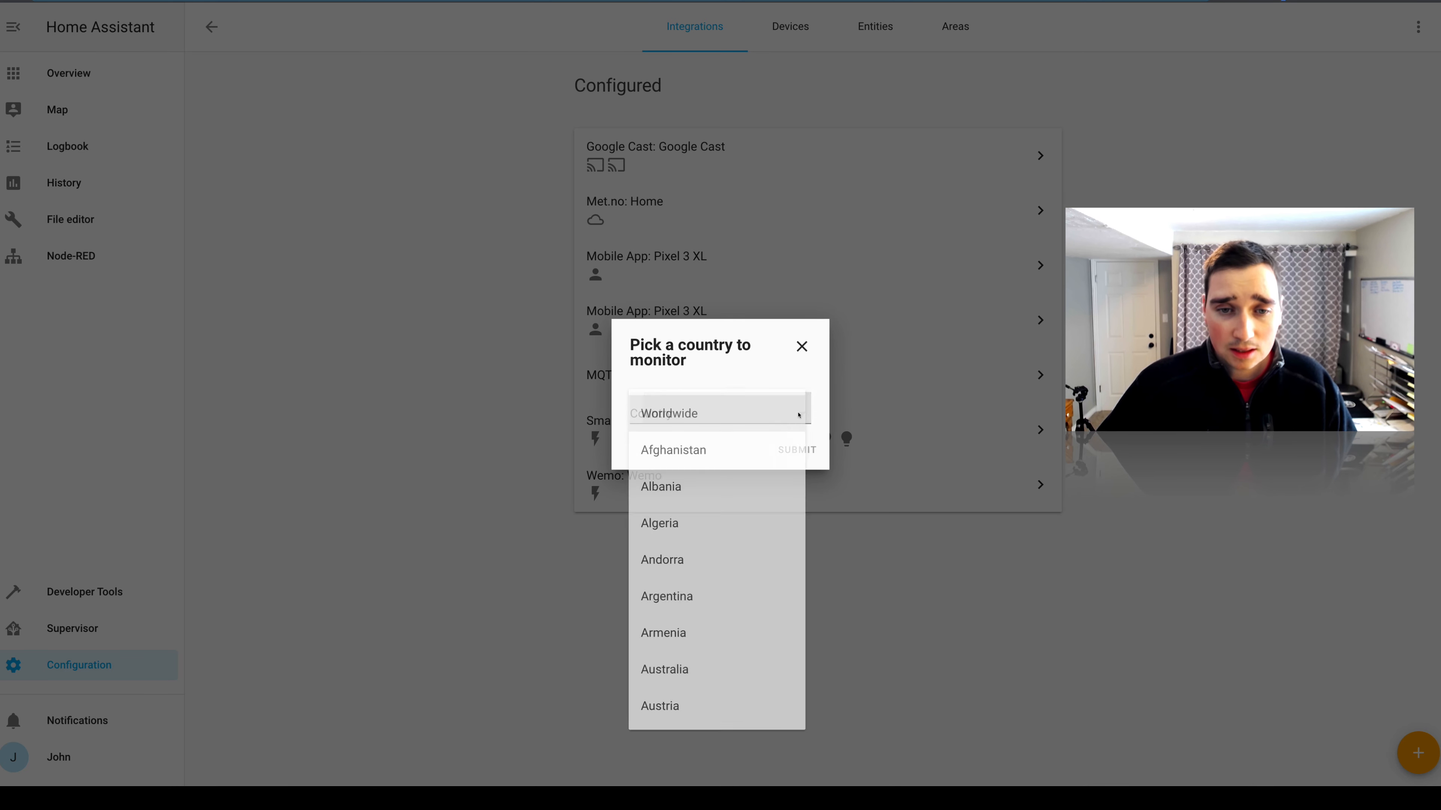
scroll(748, 482, "down", 20)
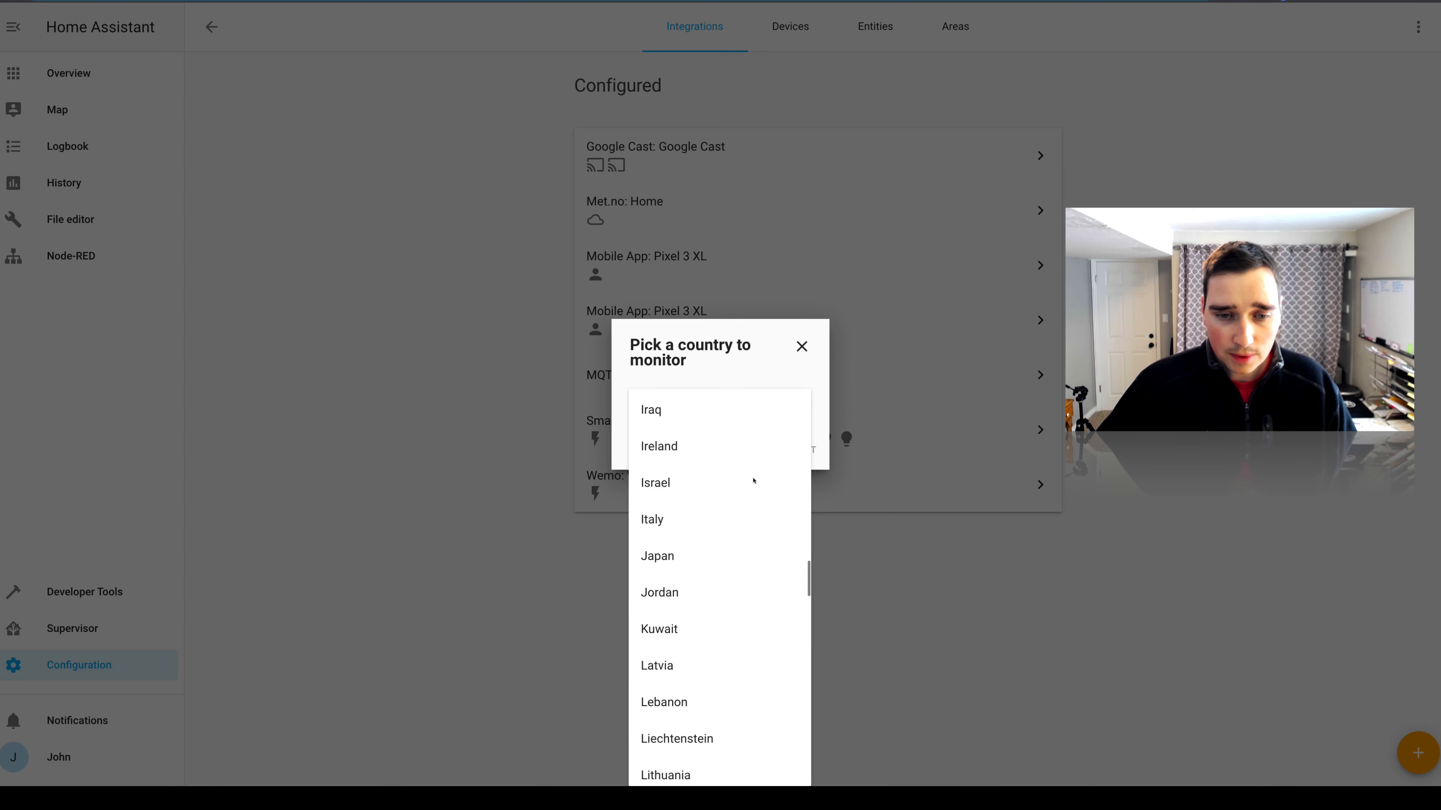
scroll(753, 480, "down", 20)
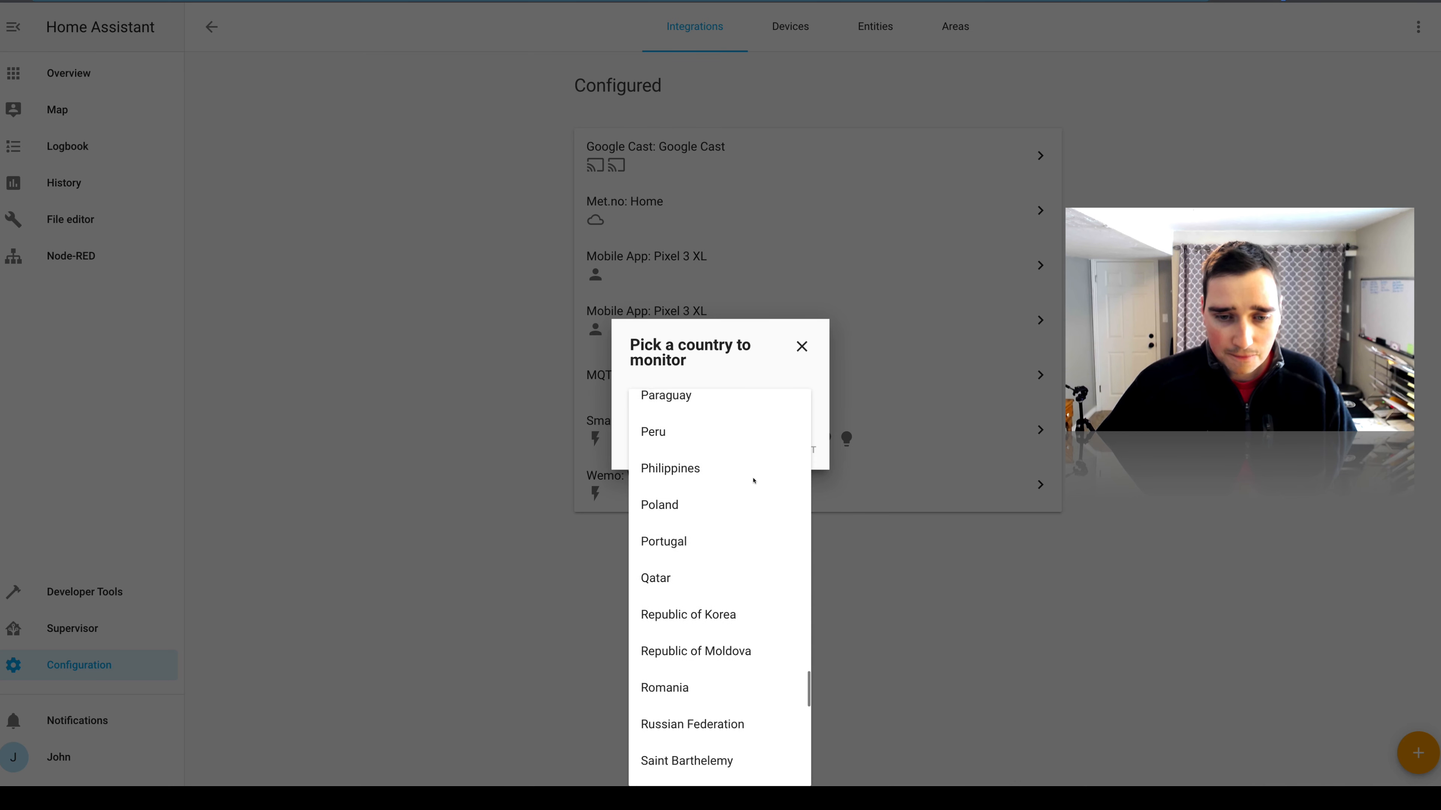
scroll(754, 480, "down", 10)
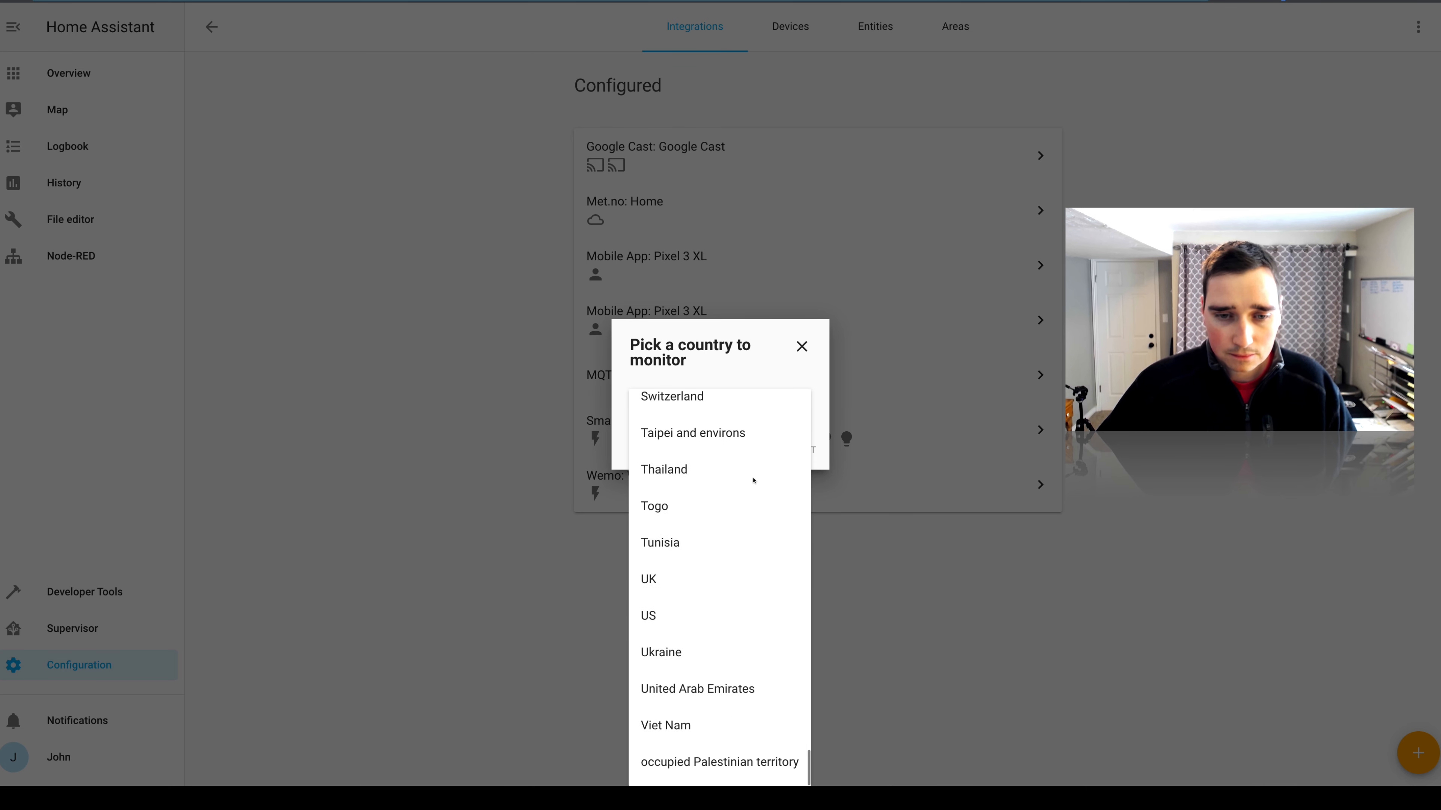
left_click(652, 619)
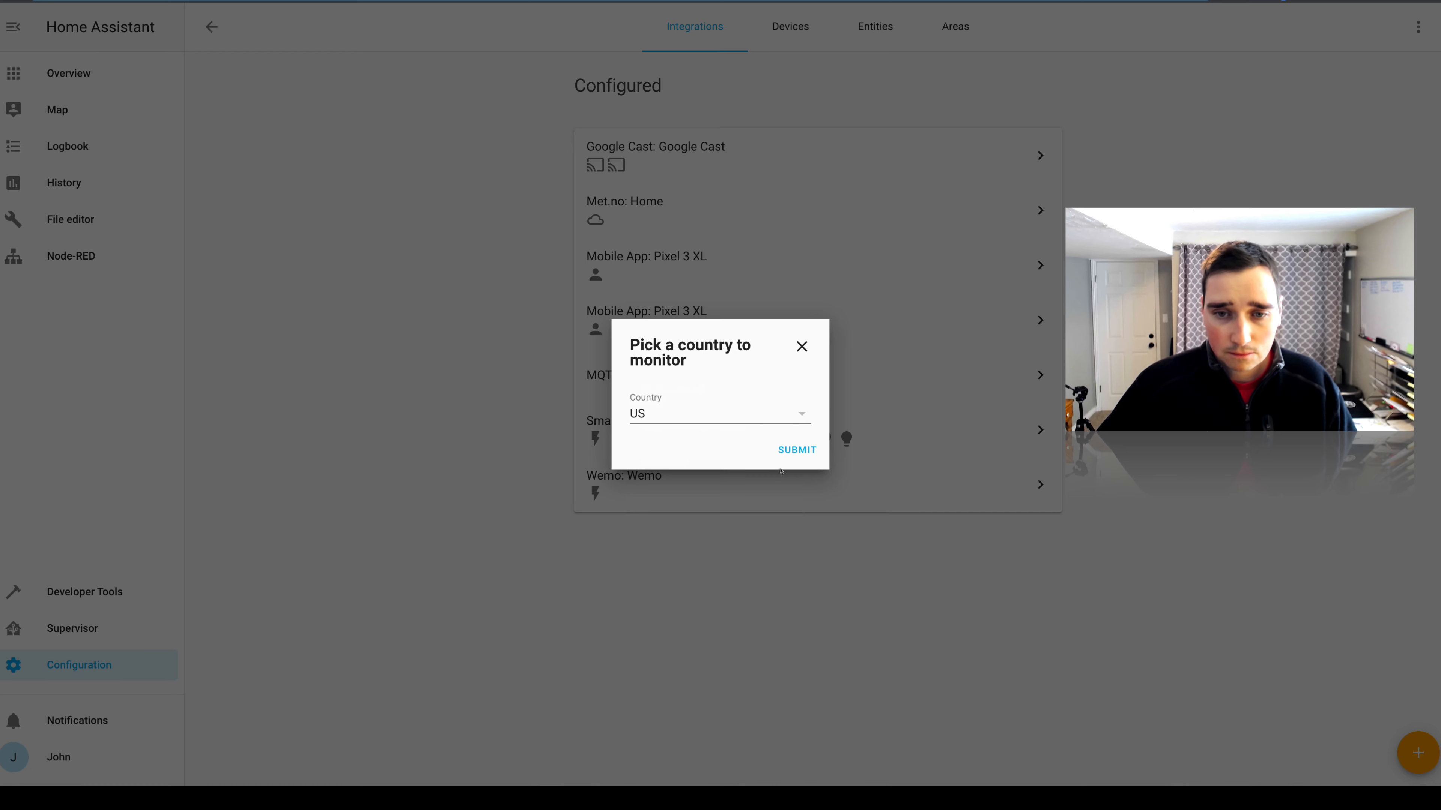
left_click(791, 451)
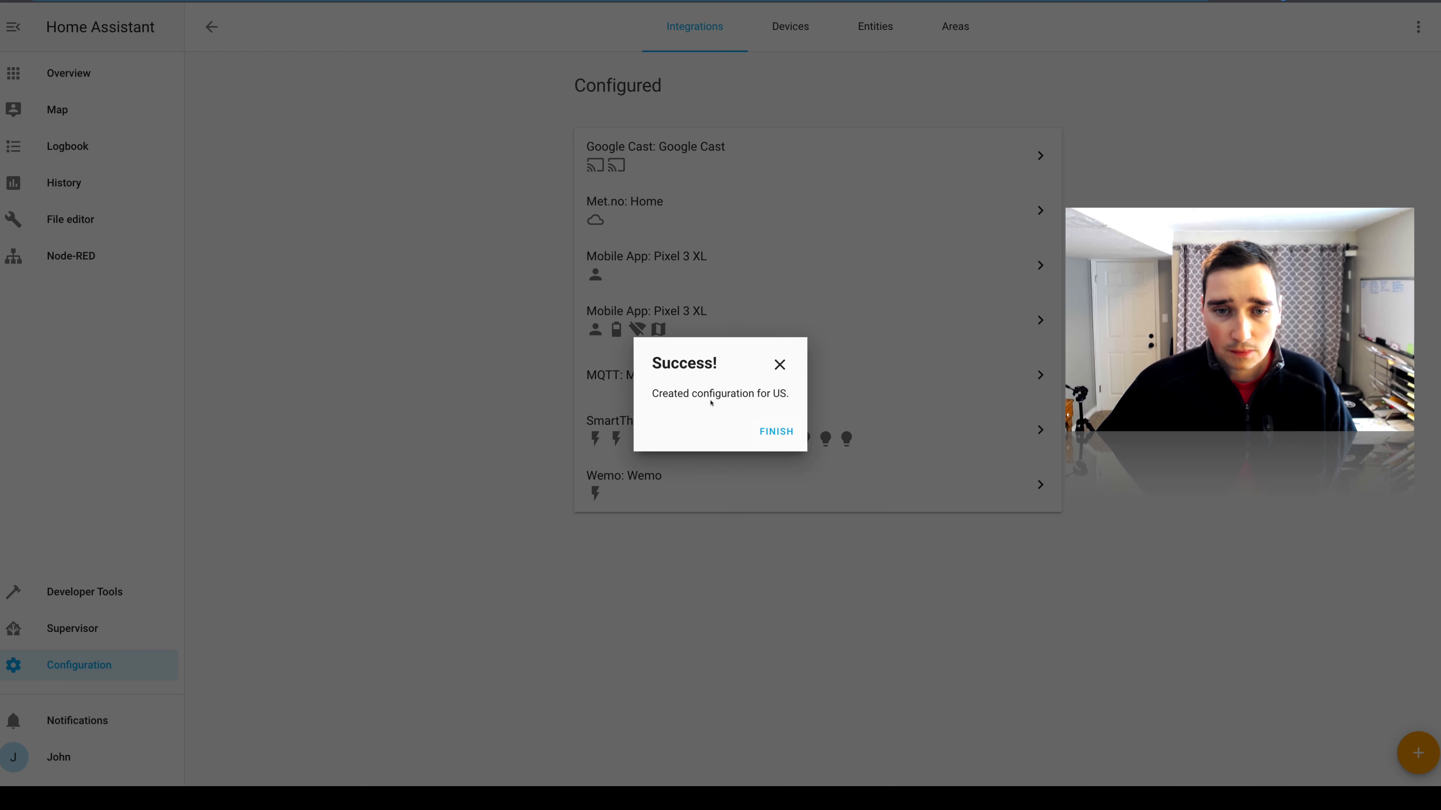
left_click(792, 432)
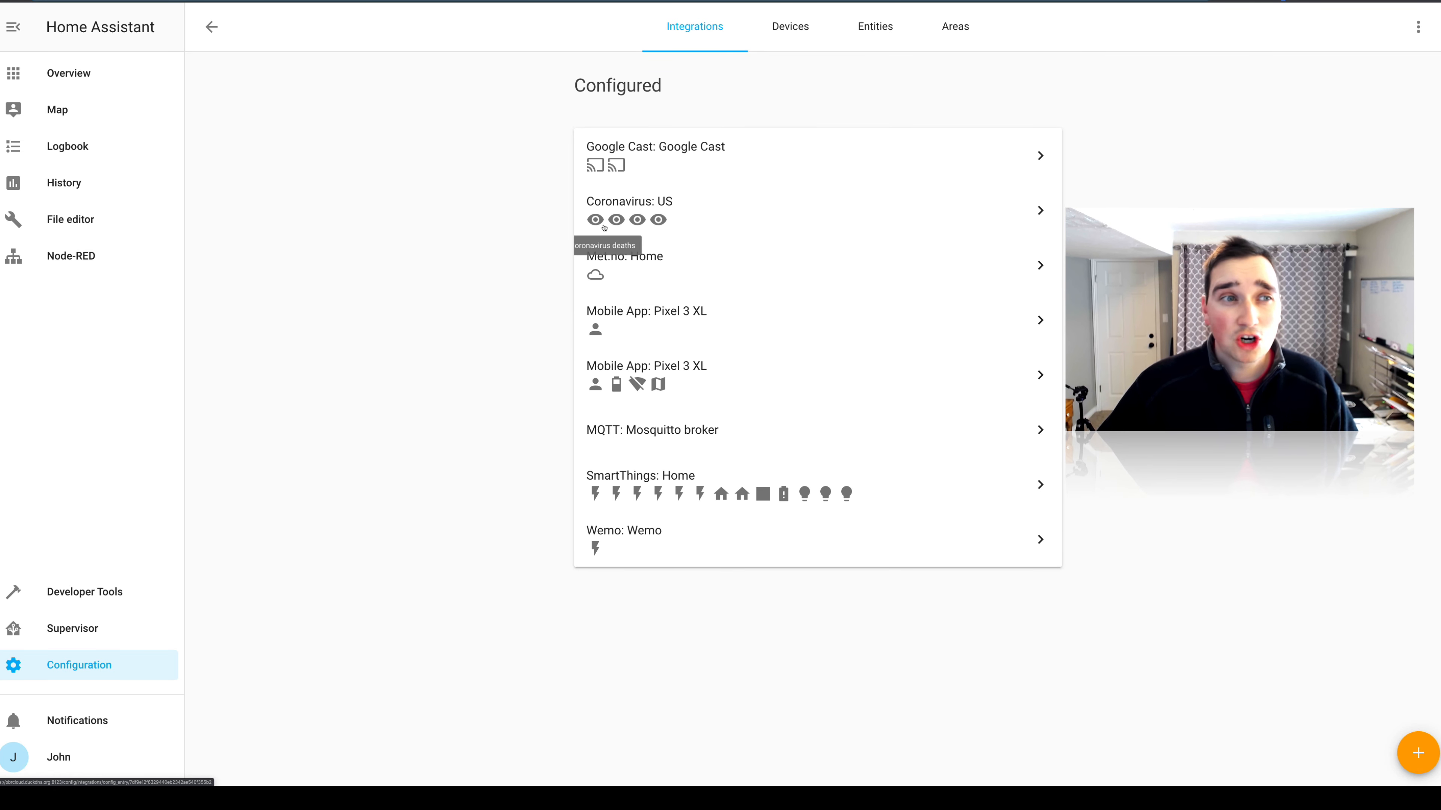
Put the overview dashboard into UI configuration mode and add a new view titled "Tracking".
left_click(106, 72)
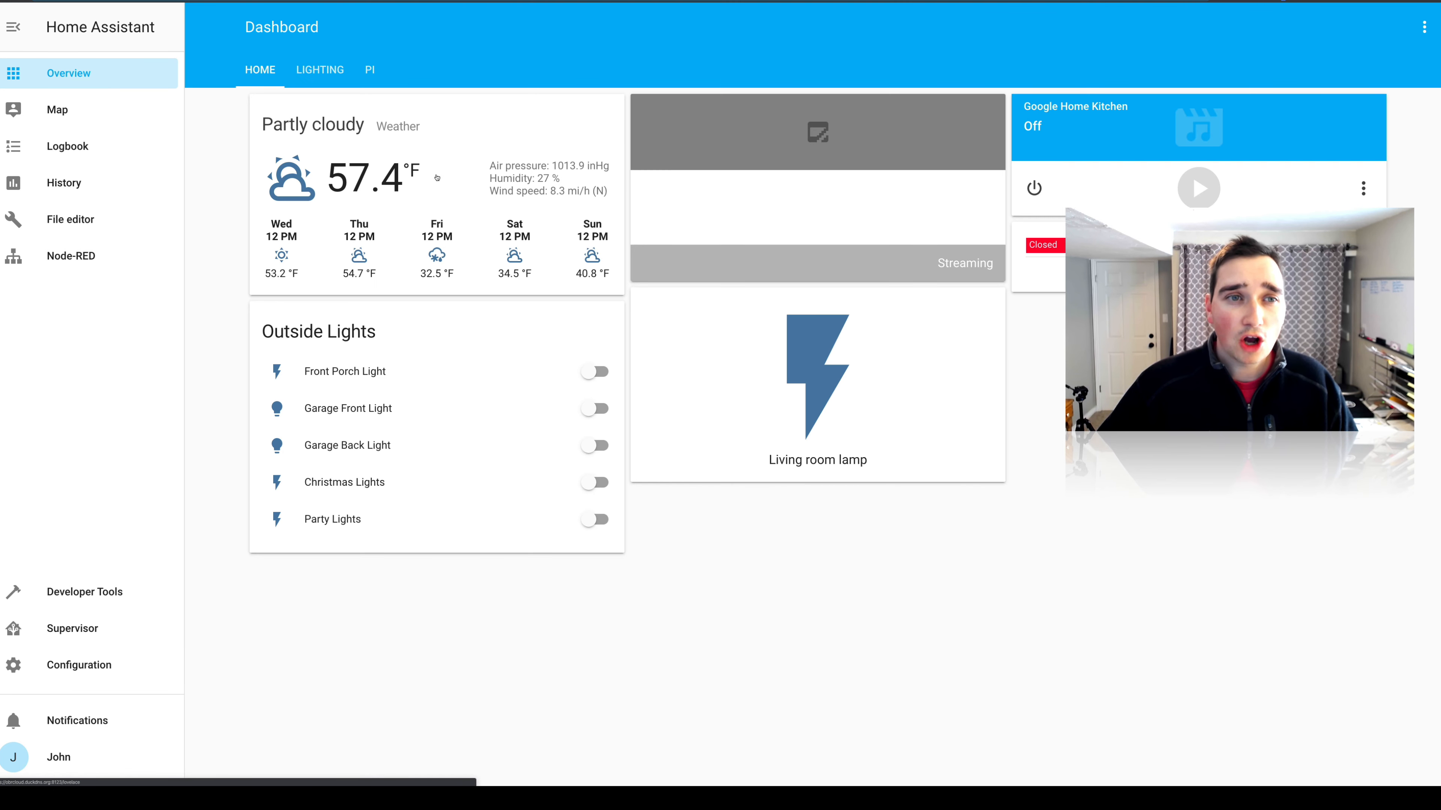
left_click(1423, 27)
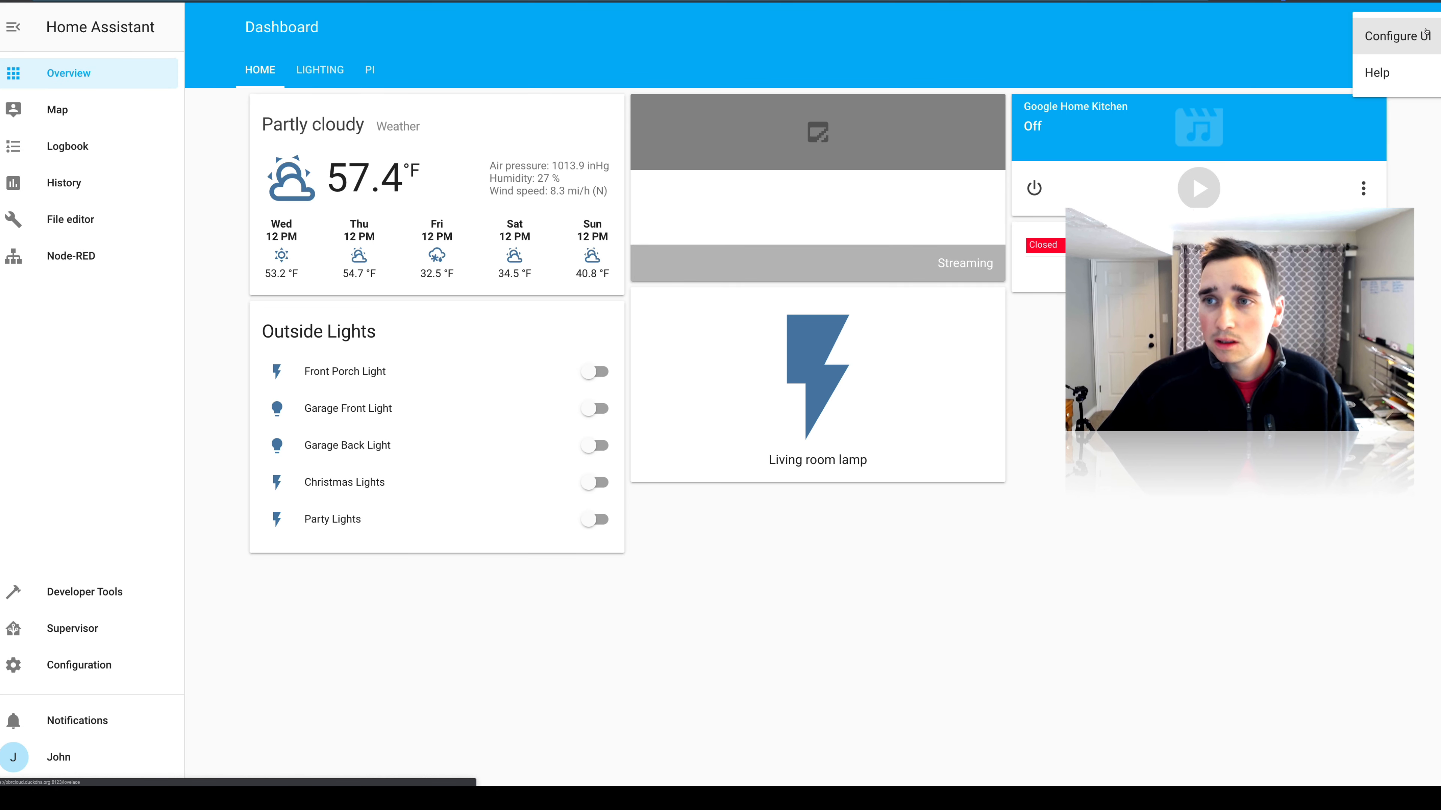
left_click(1403, 36)
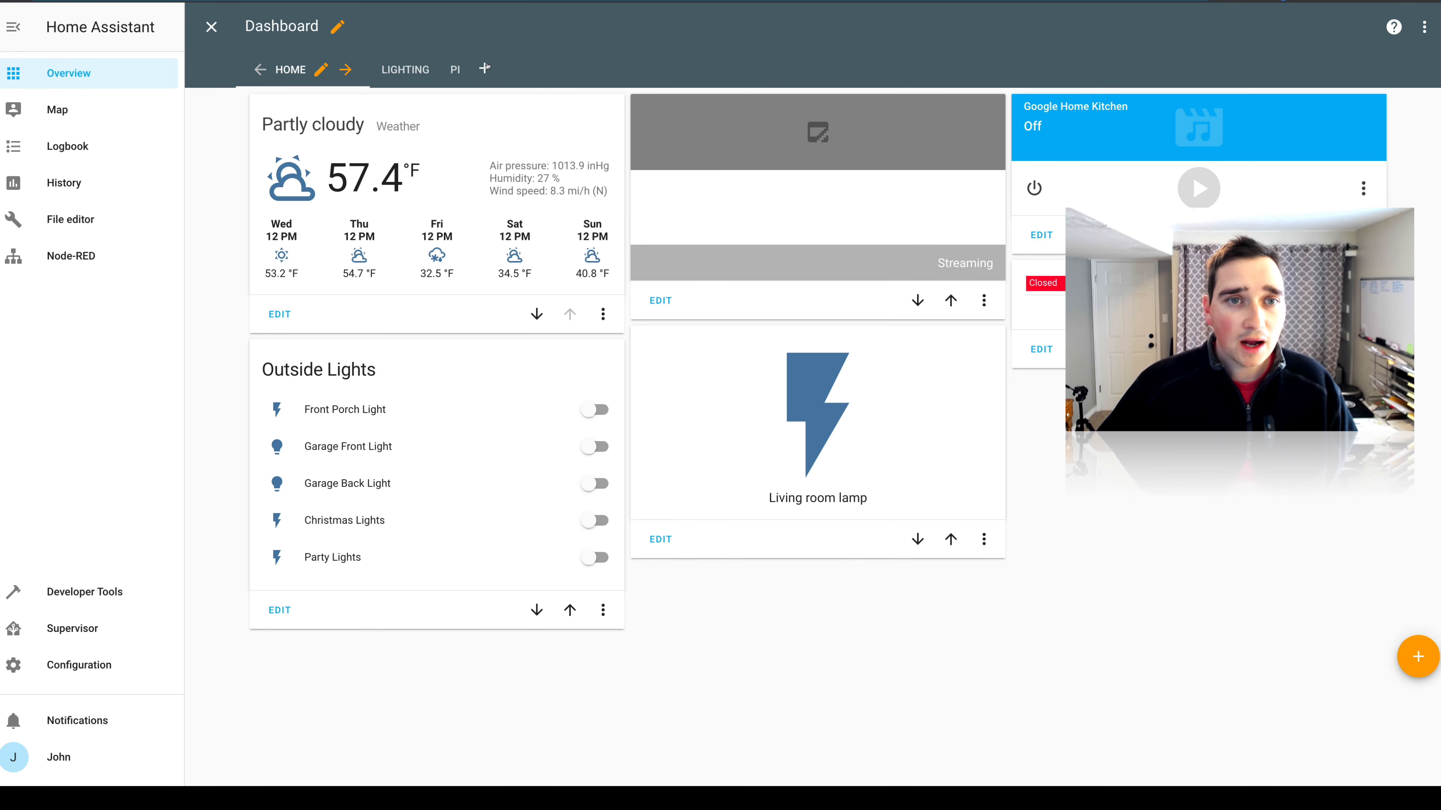
left_click(485, 68)
left_click(523, 341)
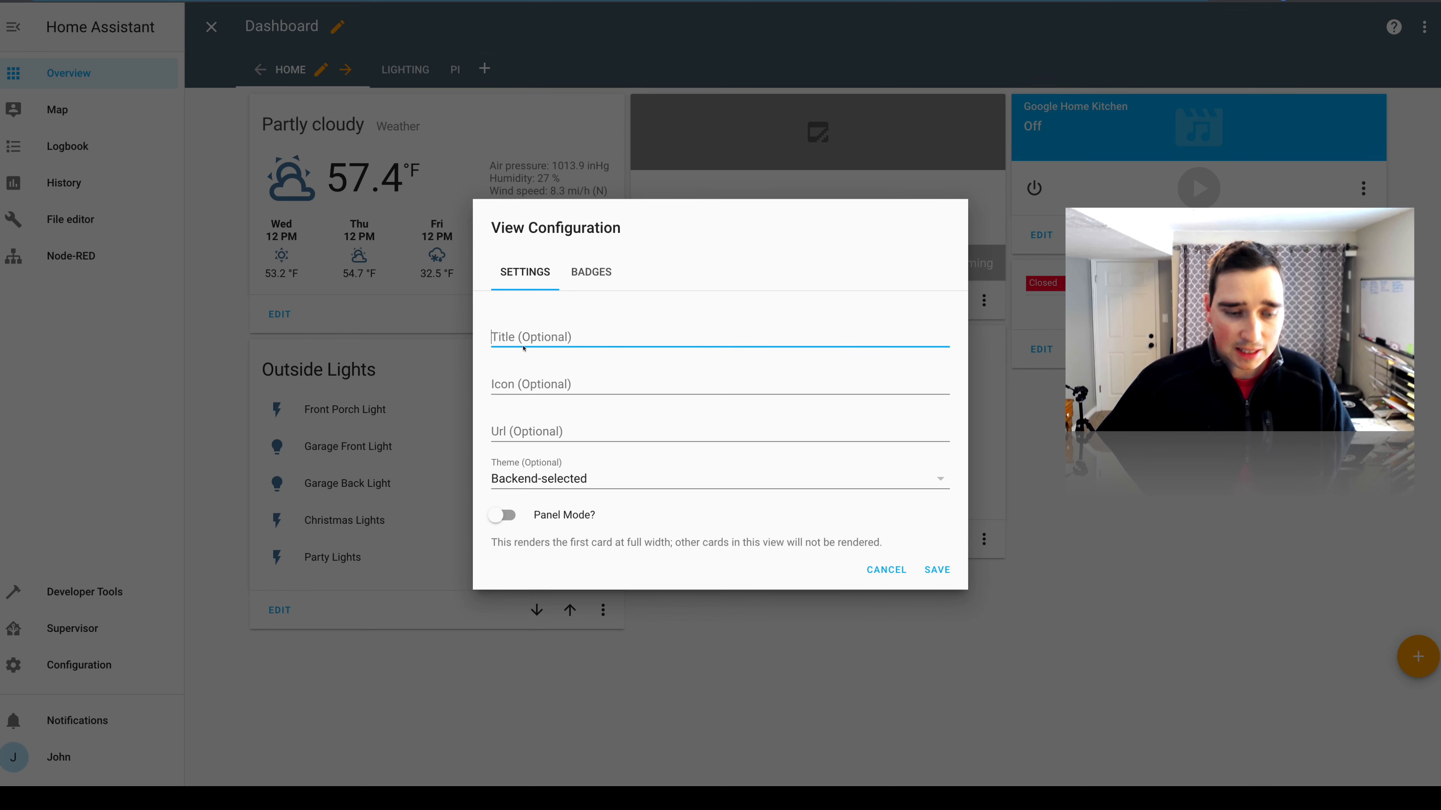
type("Tracking")
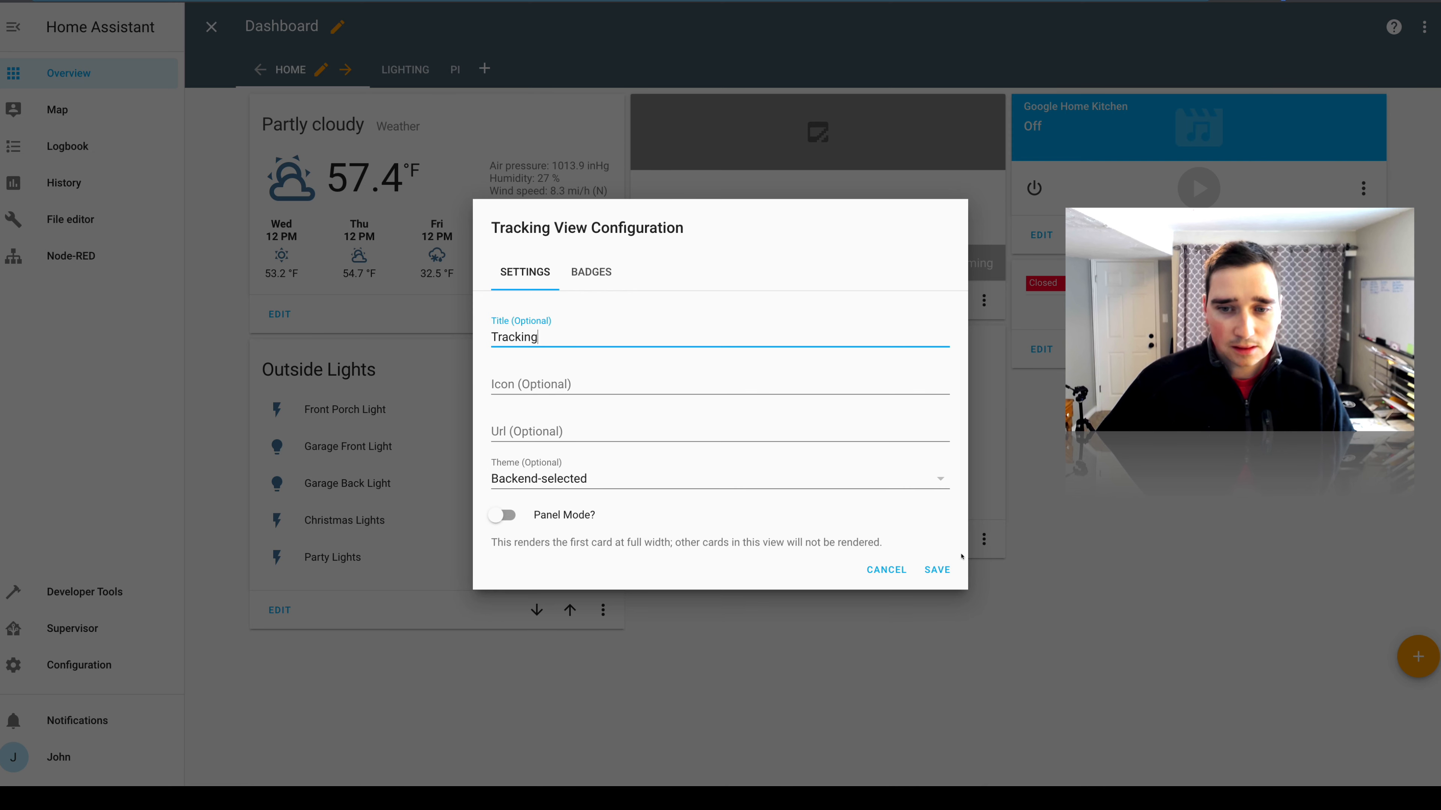
left_click(936, 570)
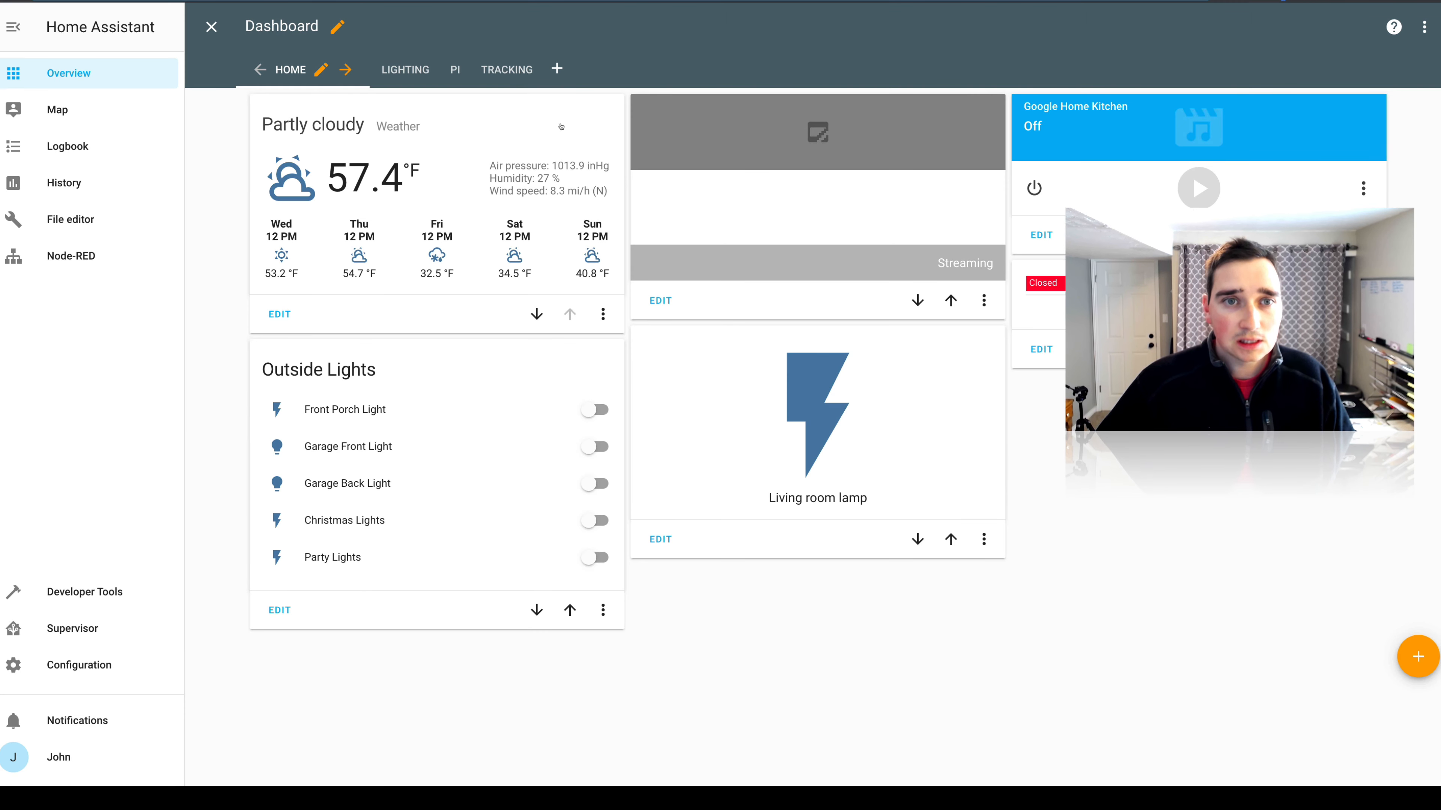
Start adding an Entities card to the Tracking view.
left_click(507, 69)
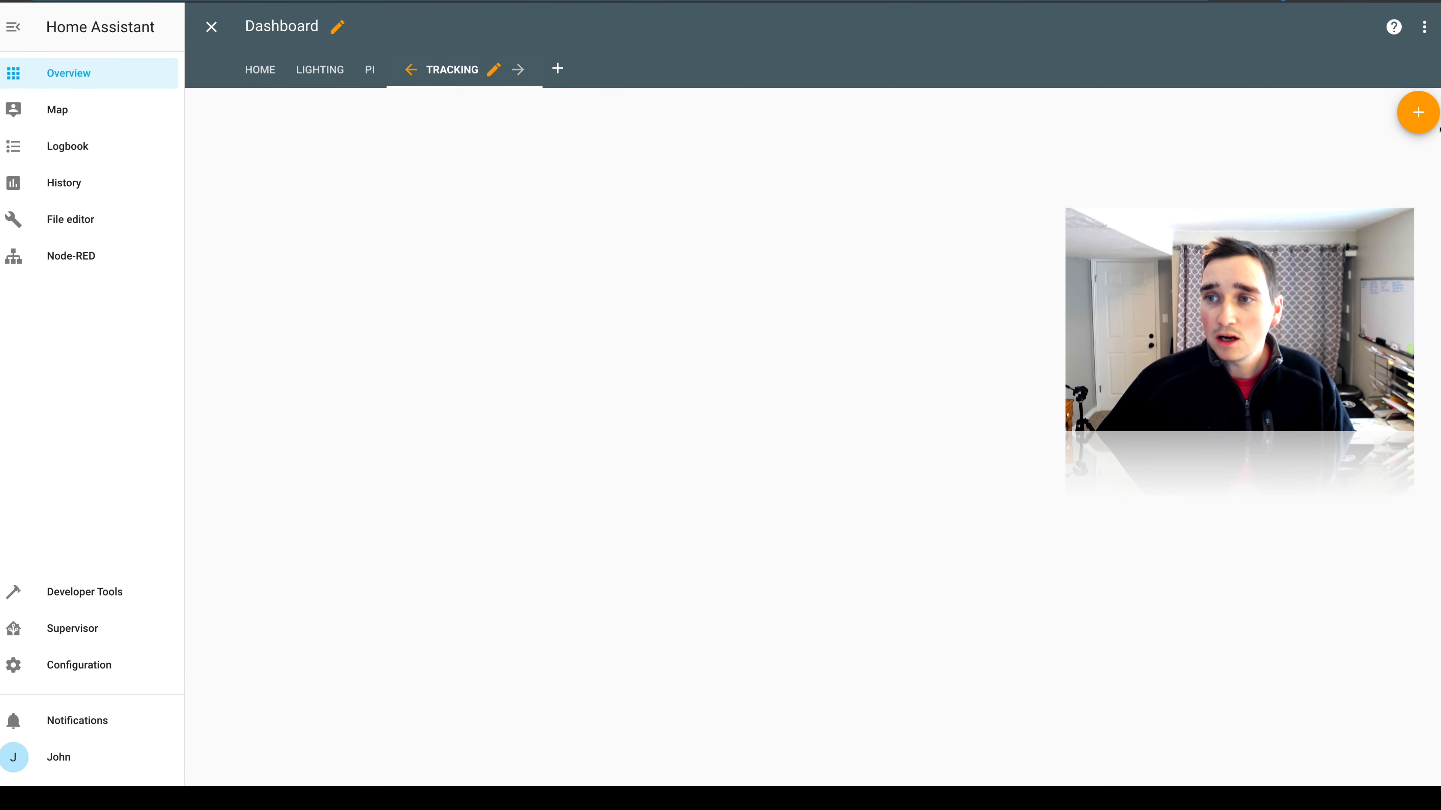
left_click(1421, 116)
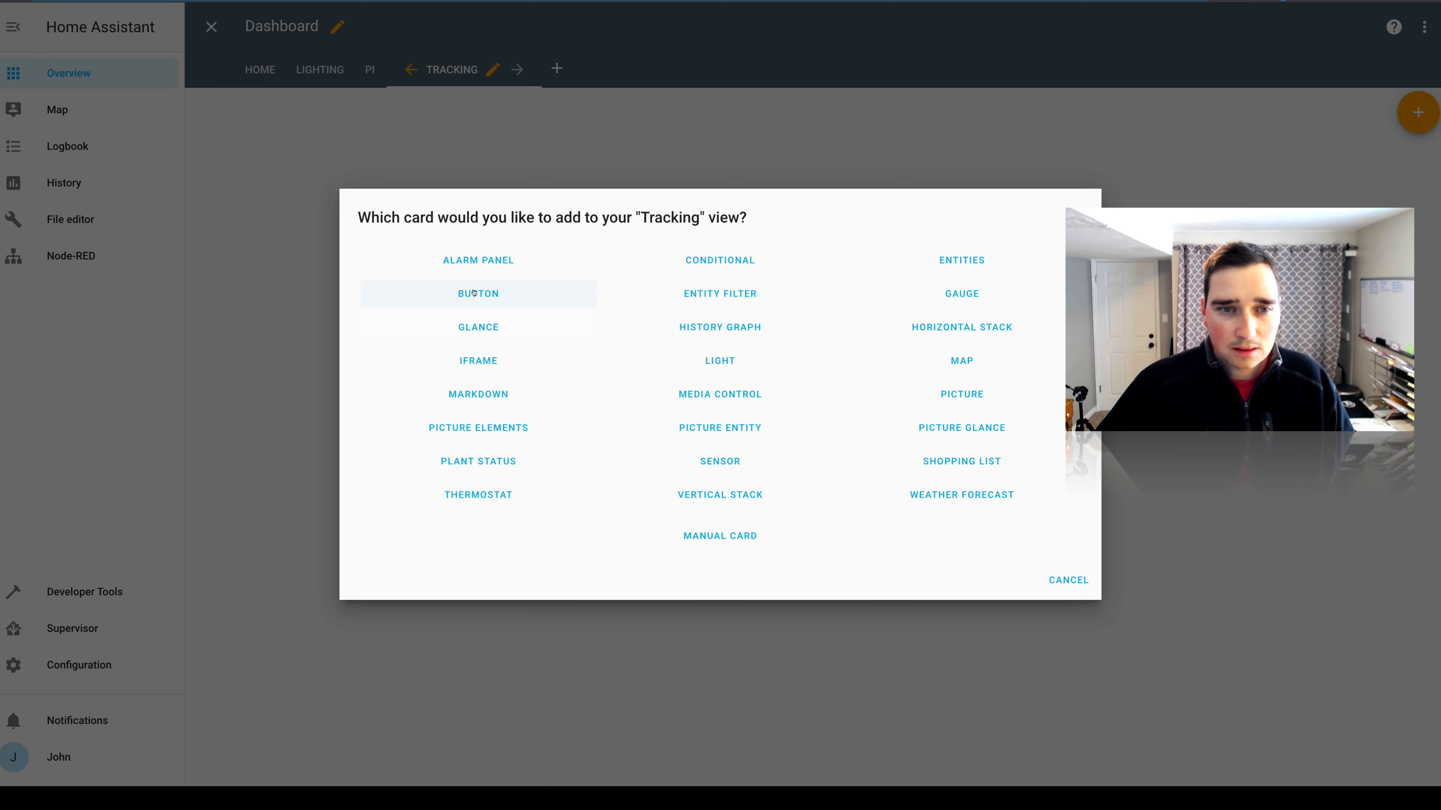
left_click(913, 261)
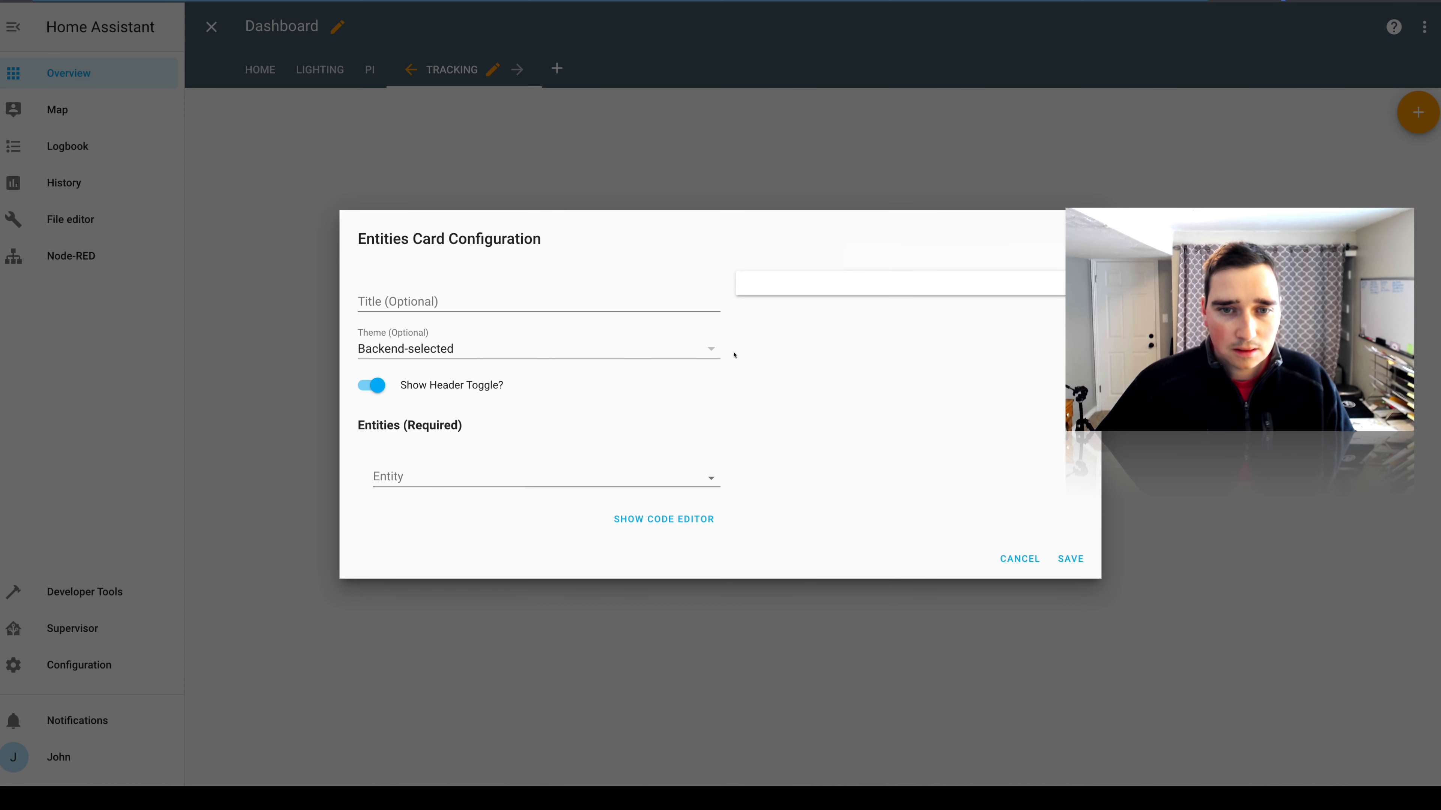
left_click(709, 349)
left_click(531, 301)
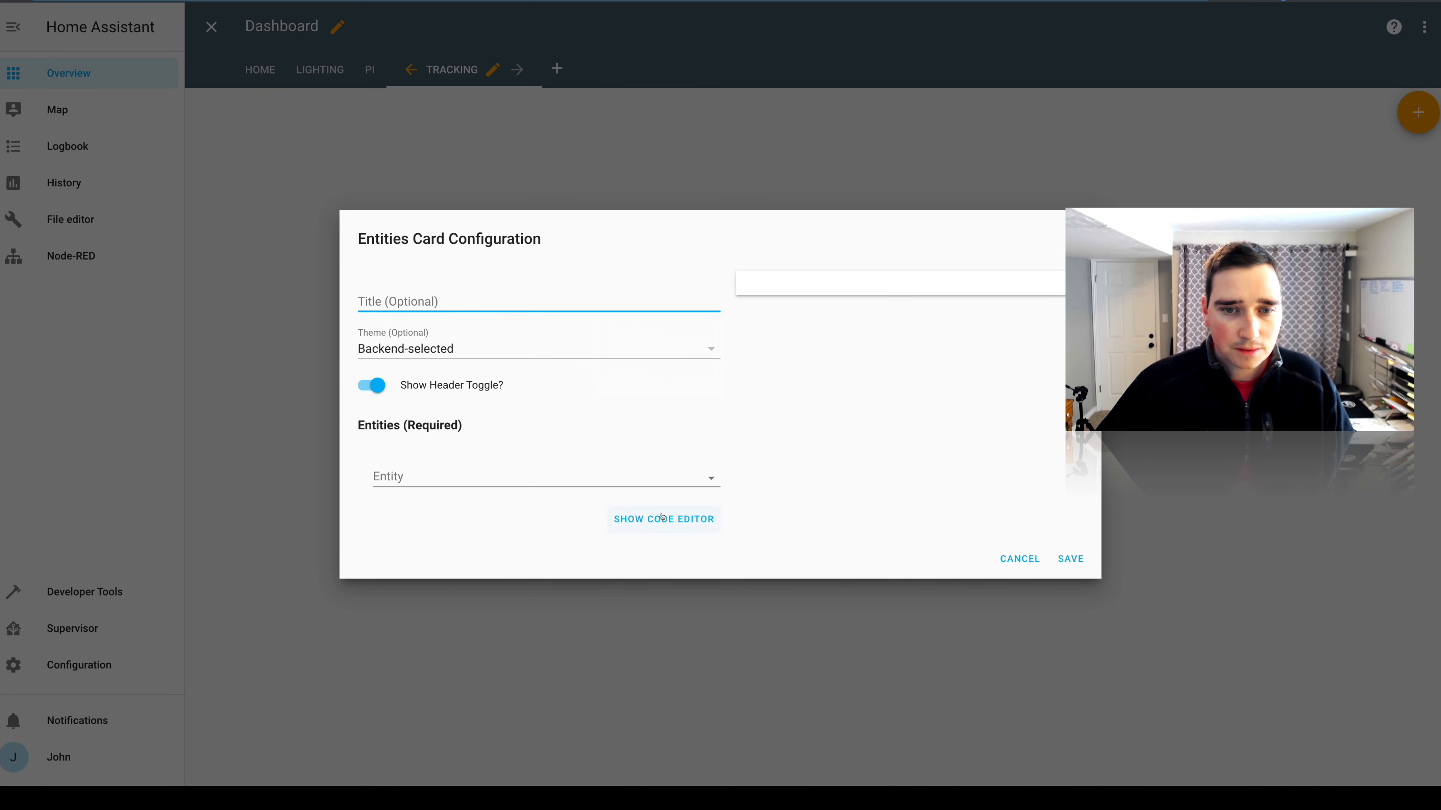
Add the US Coronavirus confirmed sensor as the first entity of the Entities card.
left_click(627, 476)
scroll(636, 544, "down", 1)
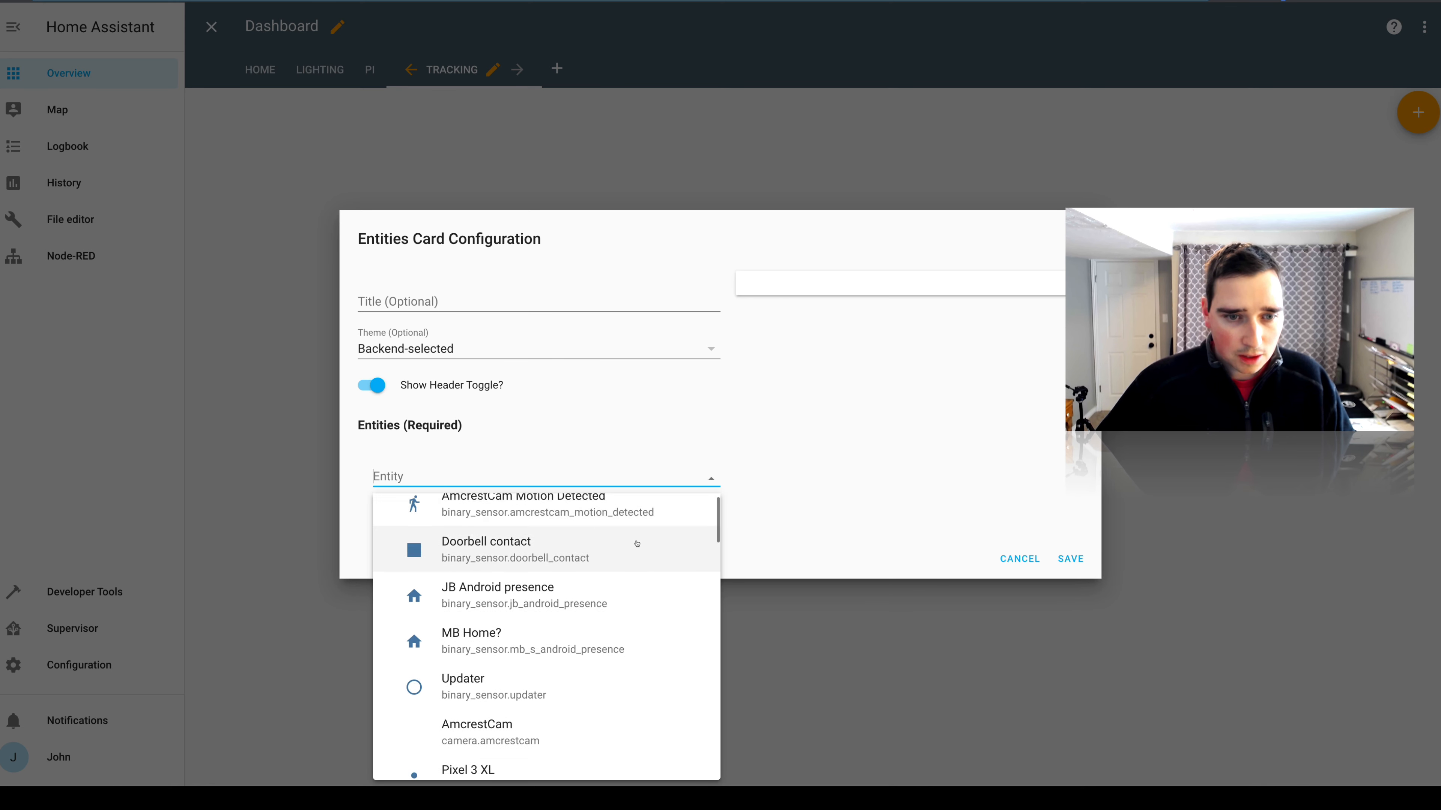
scroll(636, 543, "down", 8)
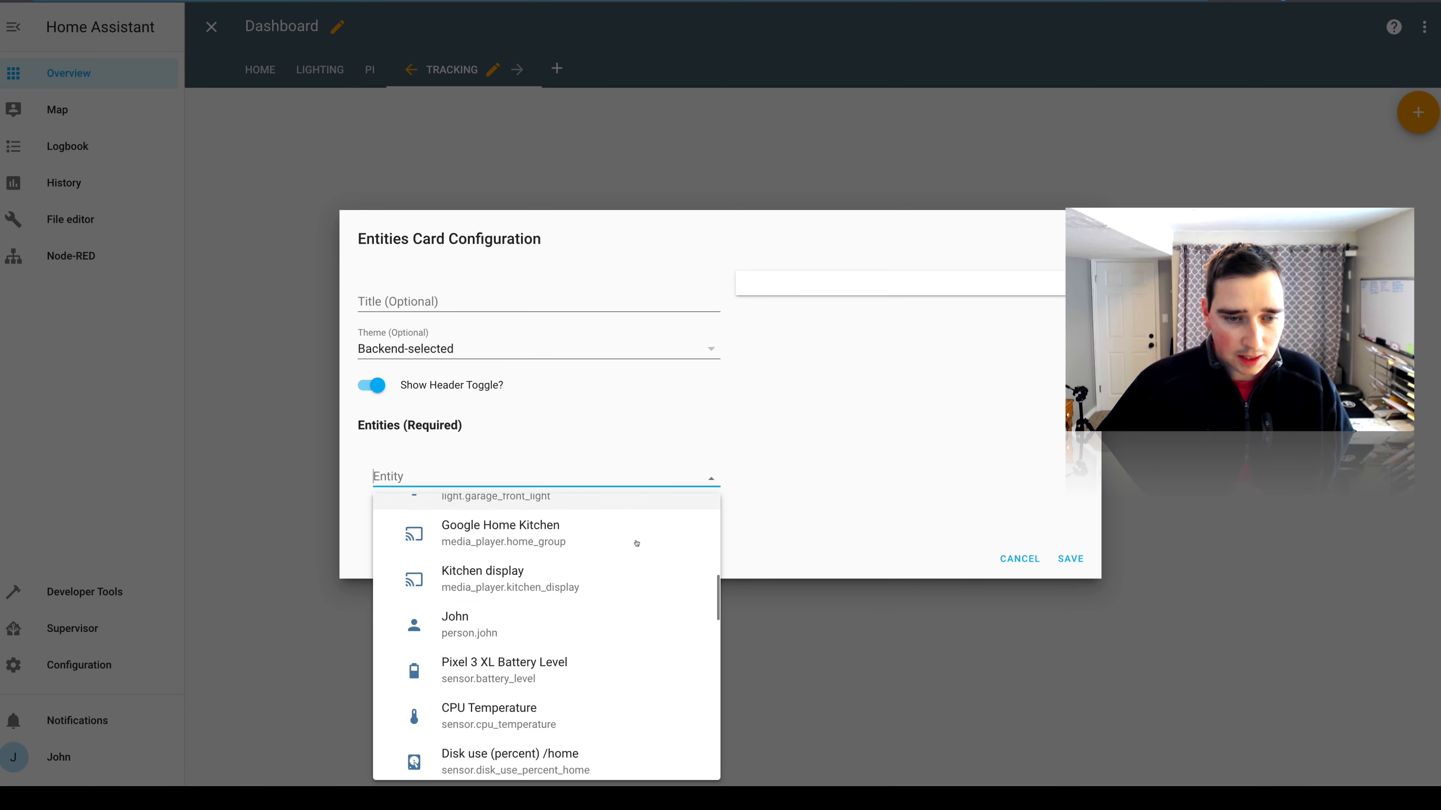
scroll(636, 543, "down", 7)
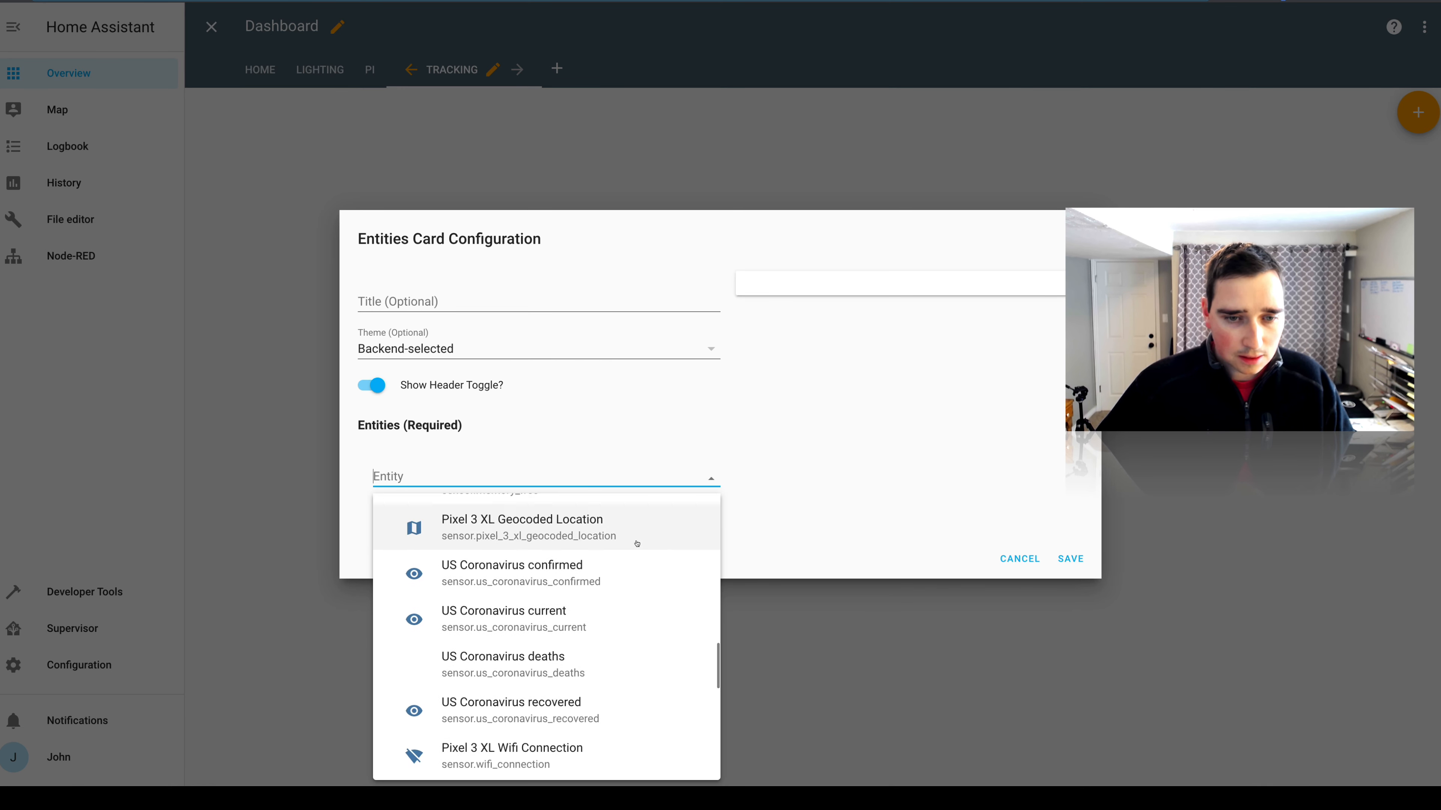
scroll(627, 561, "down", 1)
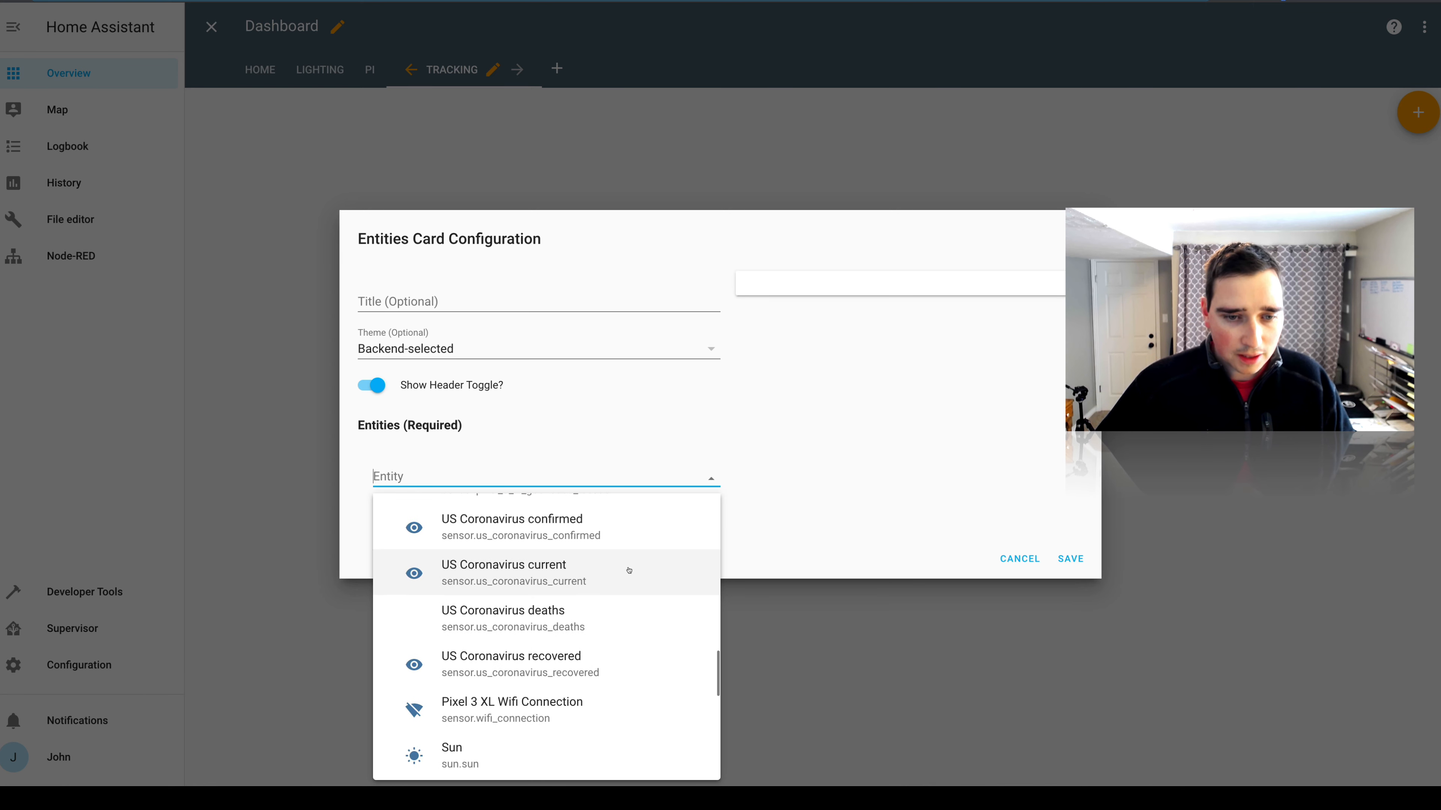
scroll(629, 570, "down", 1)
scroll(648, 615, "down", 2)
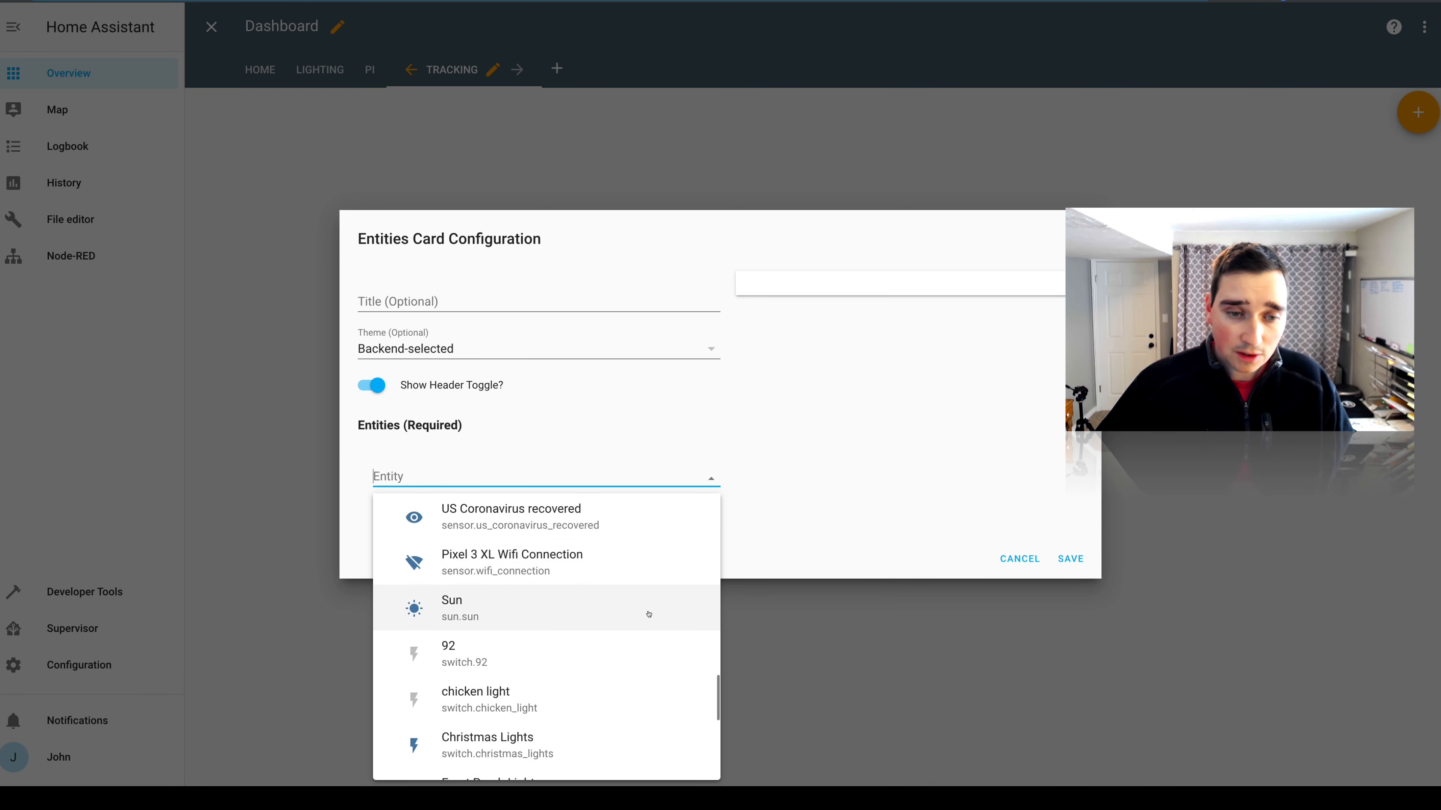
scroll(648, 614, "down", 8)
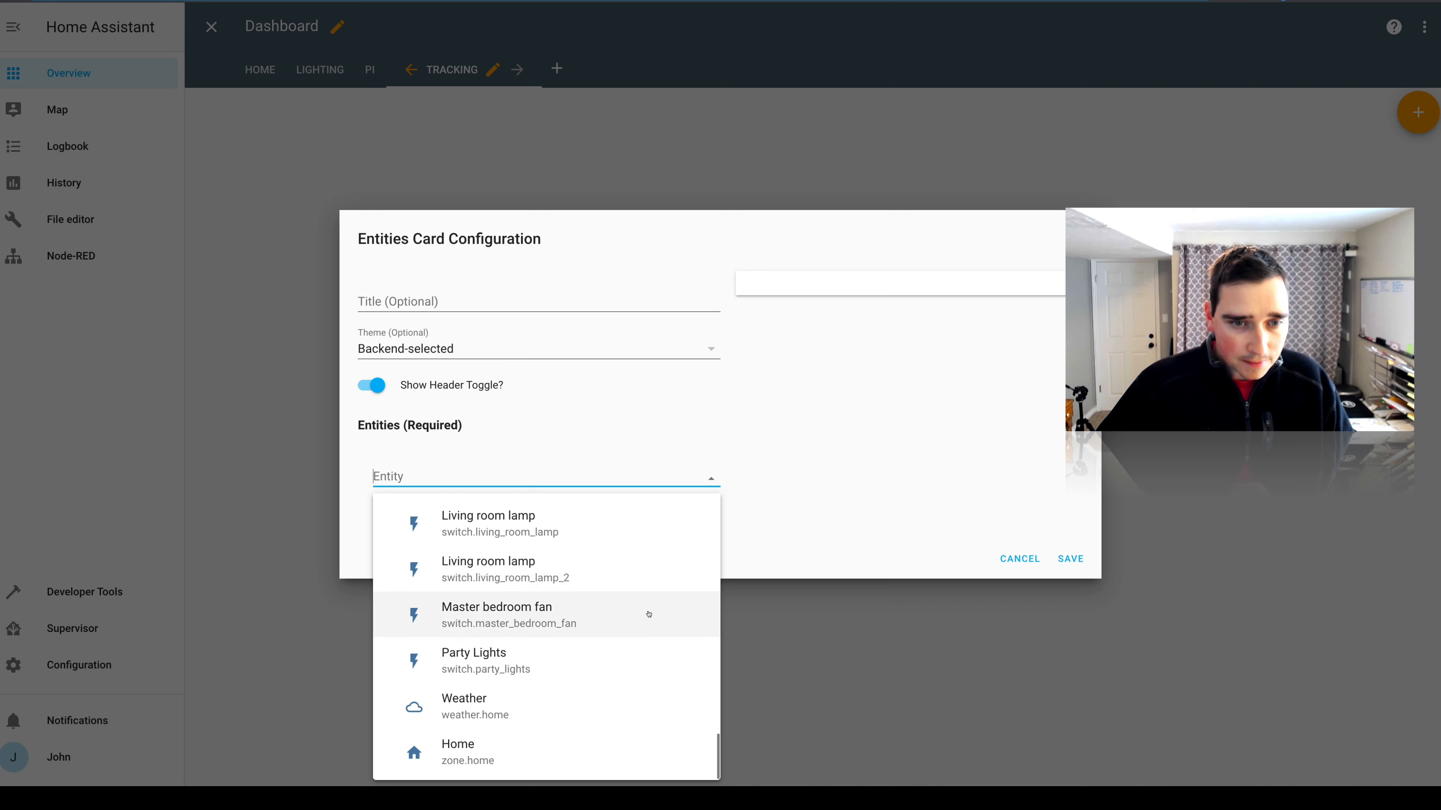
scroll(648, 614, "up", 10)
left_click(608, 595)
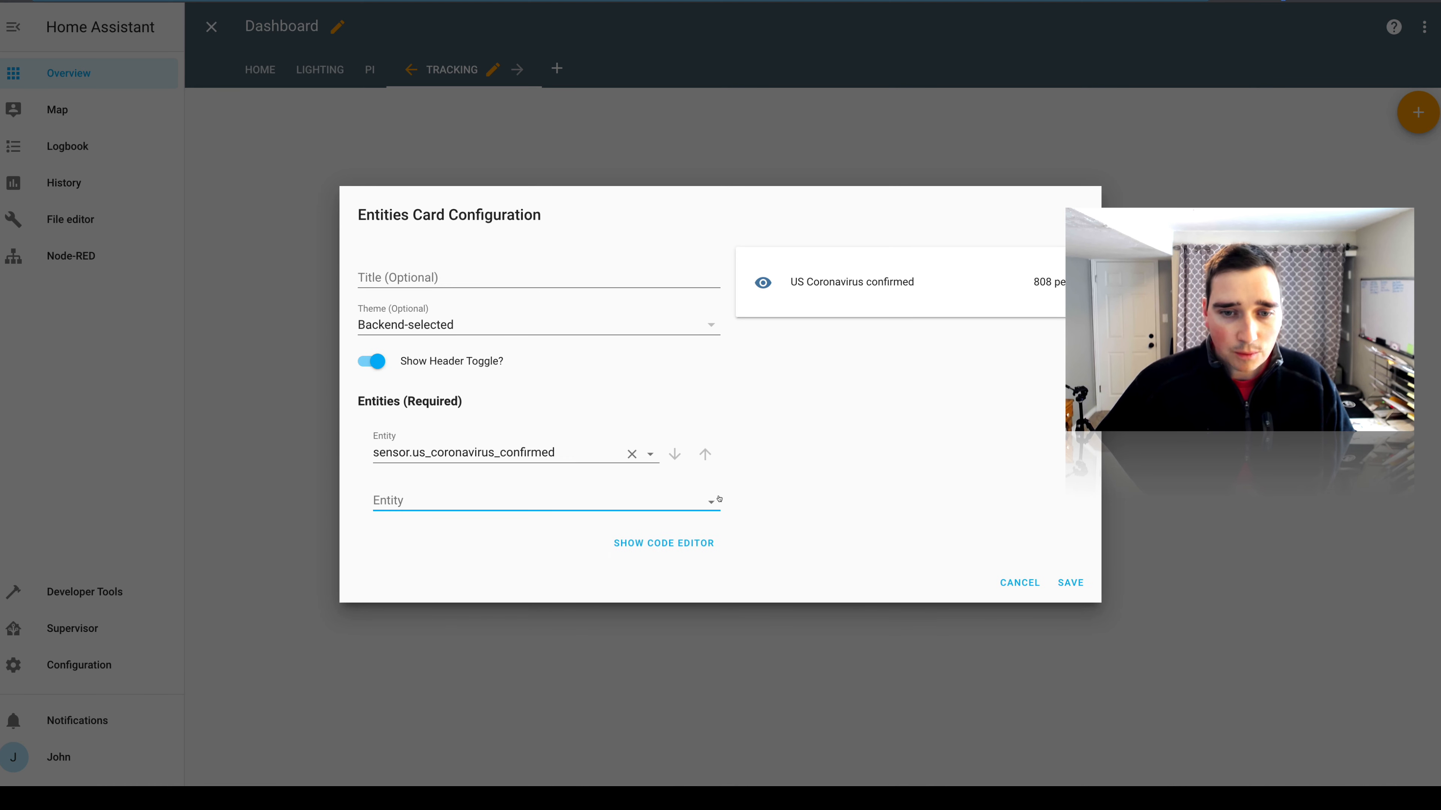
Add the US Coronavirus current sensor as the second entity of the card.
left_click(719, 498)
scroll(620, 613, "down", 5)
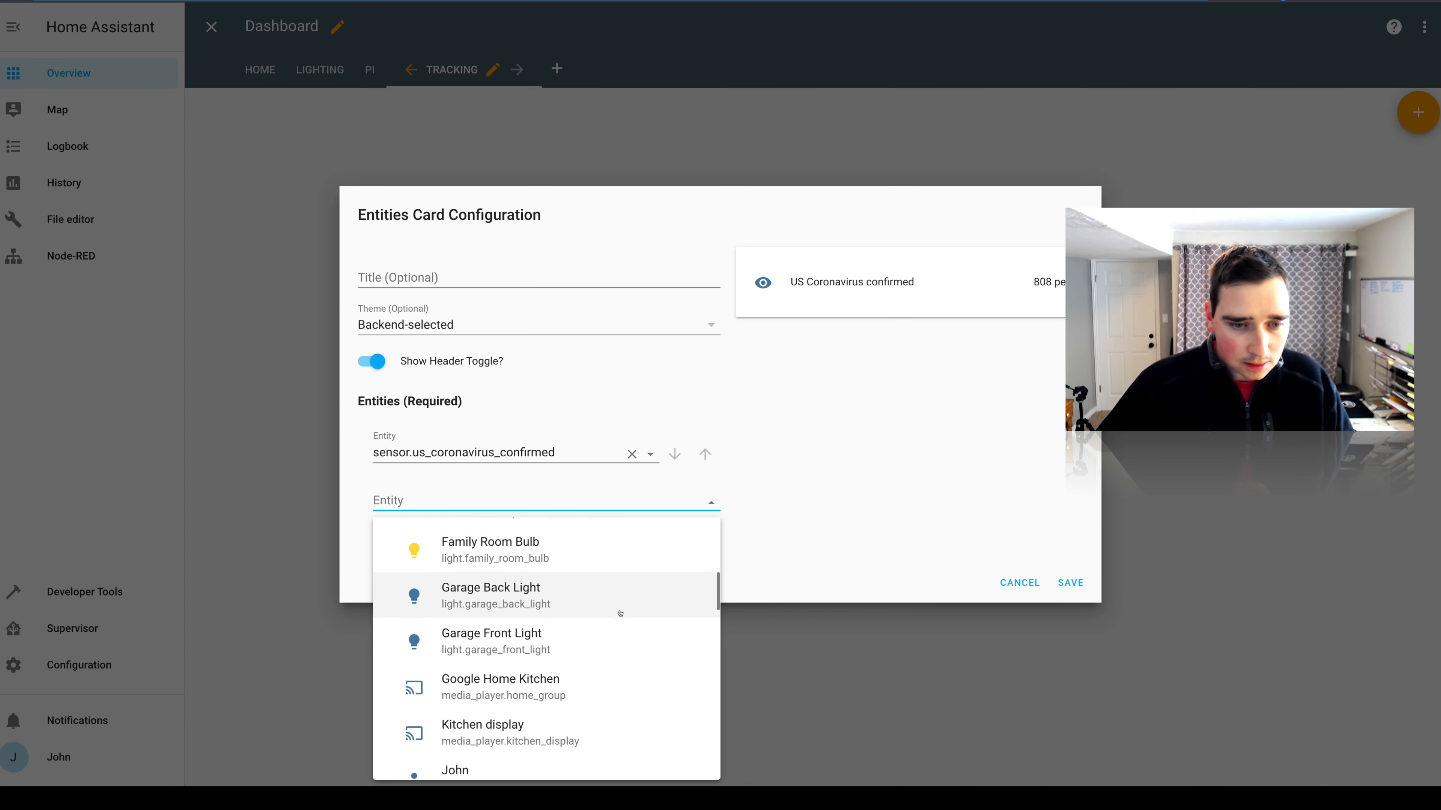
scroll(620, 613, "down", 8)
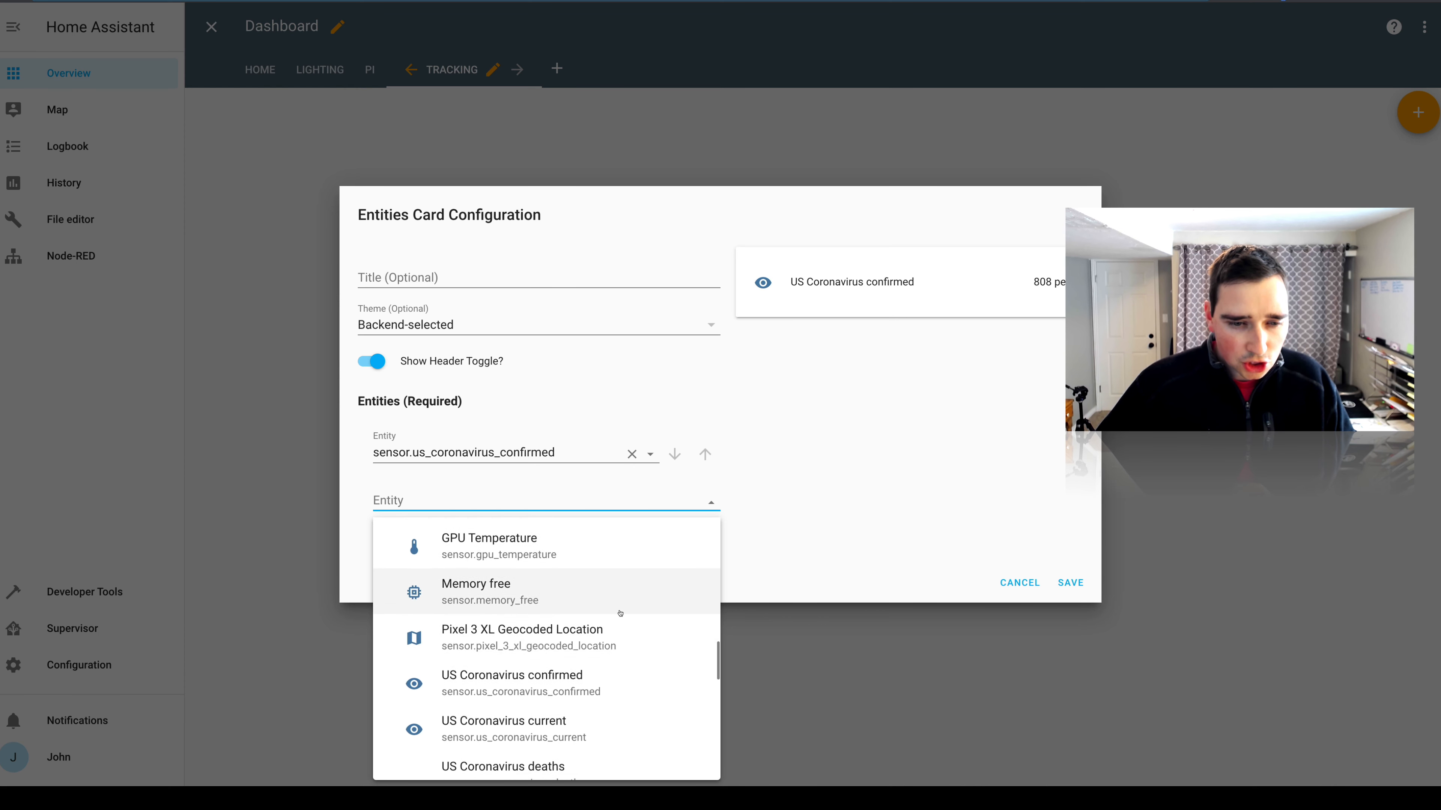
scroll(619, 613, "down", 3)
left_click(621, 648)
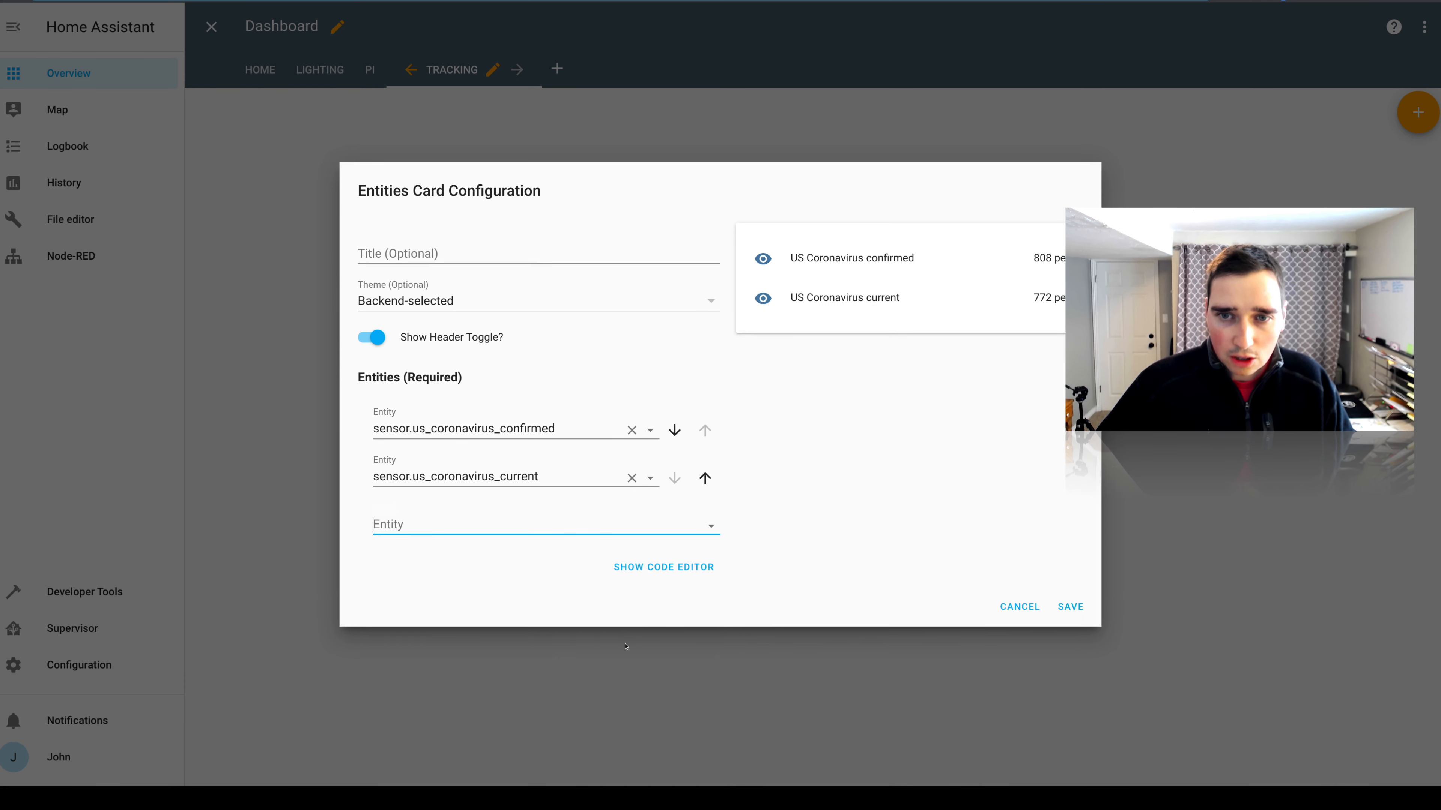
Find the Coronavirus sensors with "cor" and add US Coronavirus deaths as the third entity.
left_click(663, 524)
scroll(665, 566, "down", 5)
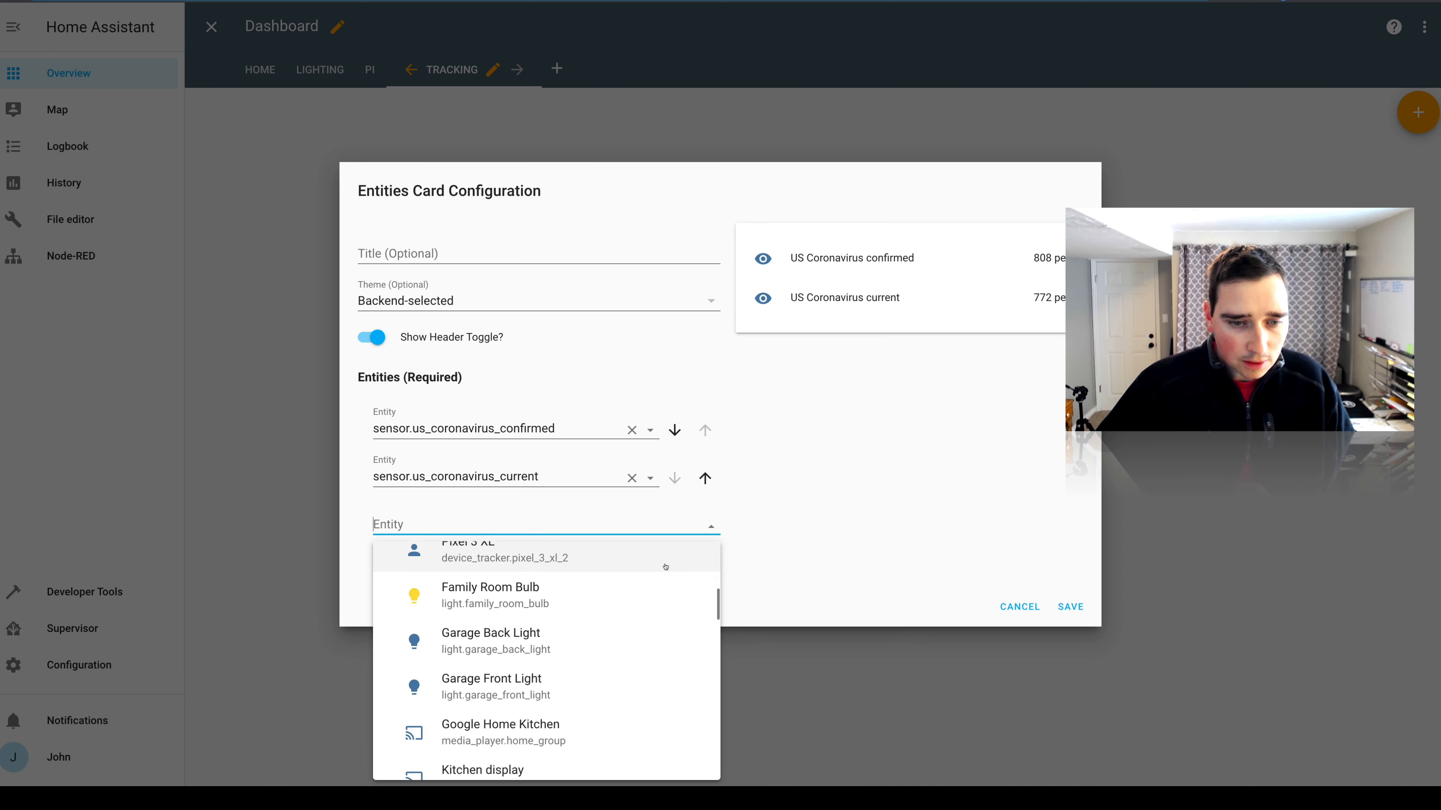
type("co")
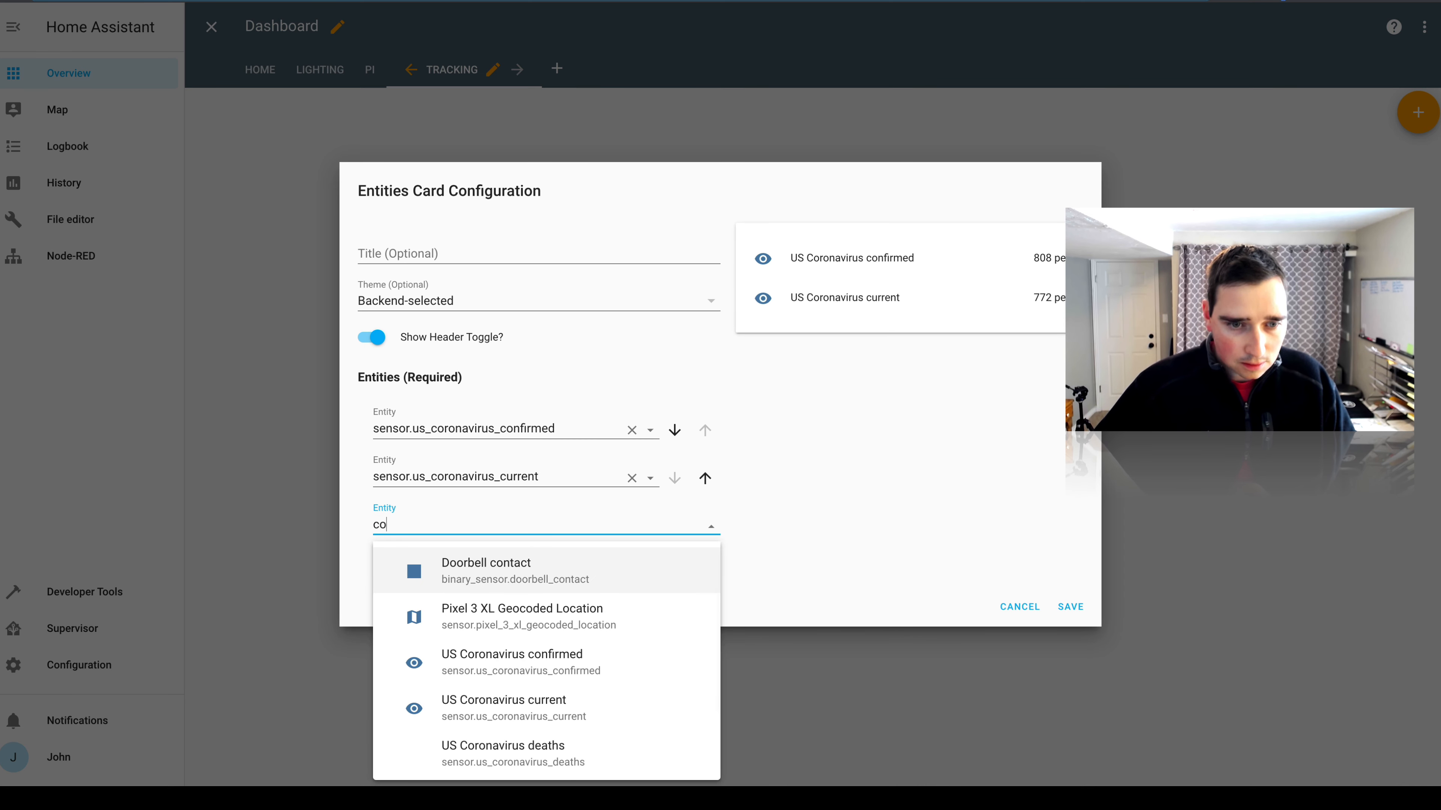
type("r")
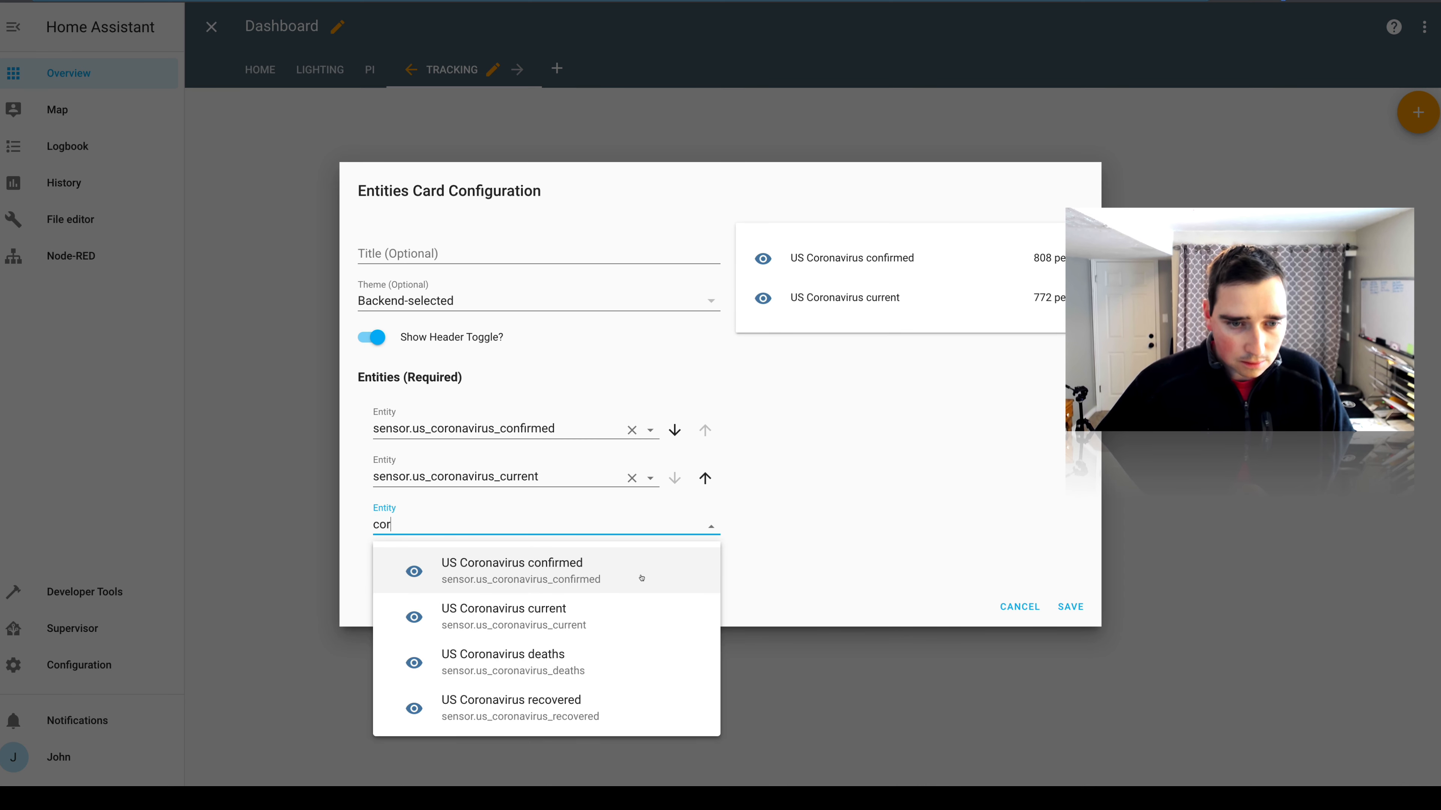
left_click(611, 658)
Look up "rec" and add the US Coronavirus recovered sensor as the fourth entity.
left_click(709, 548)
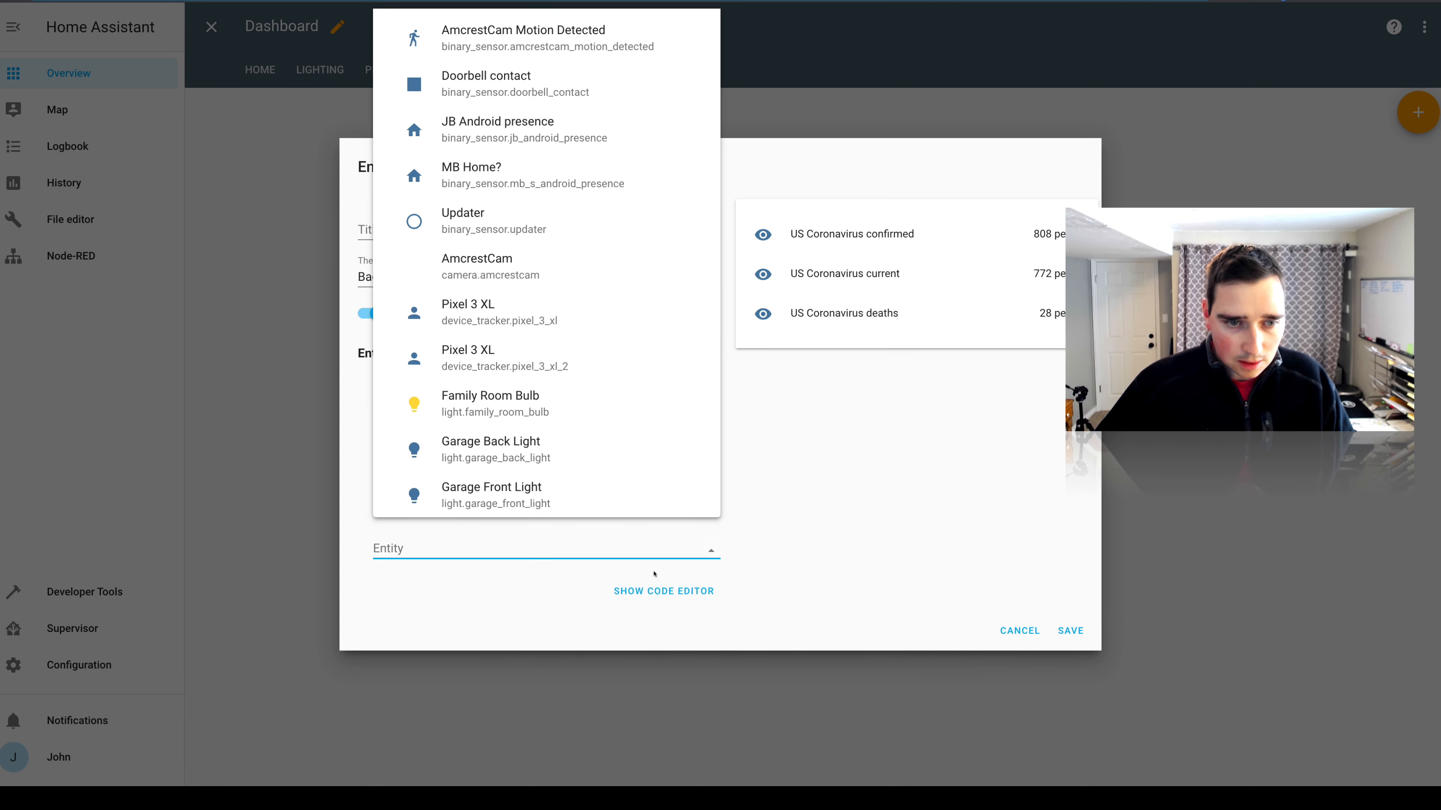
type("rec")
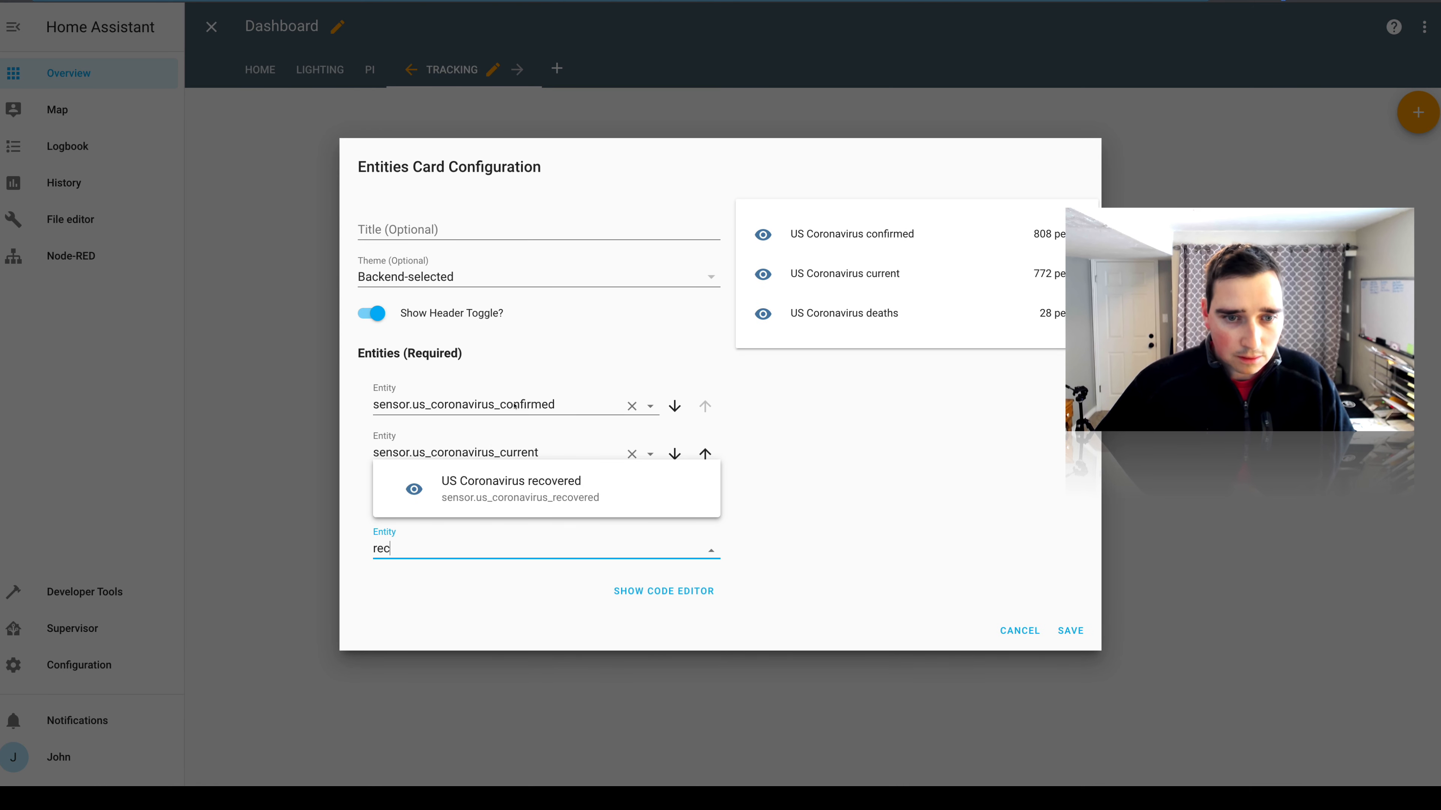
left_click(566, 483)
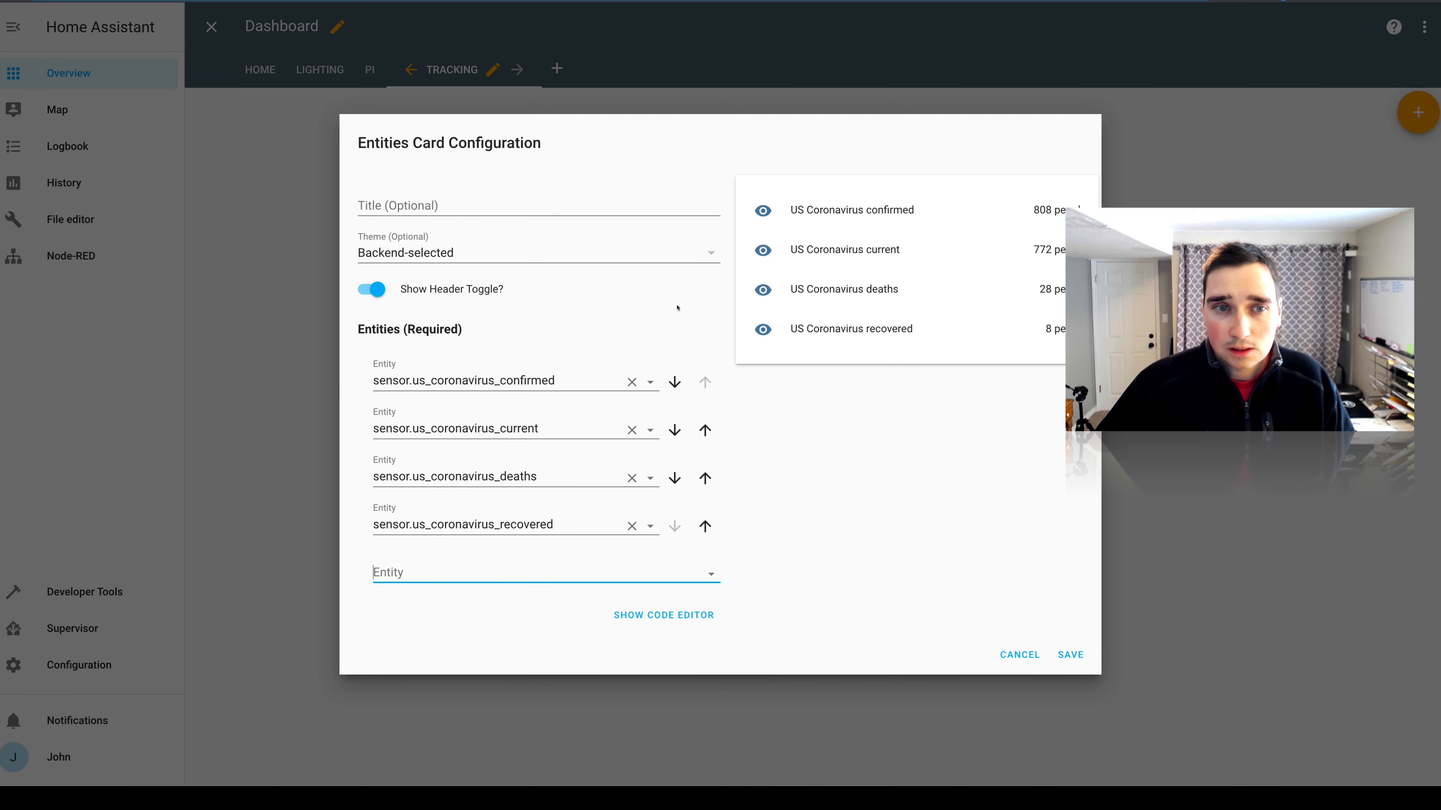
Title the Entities card "Coronavirus Tracker" and save it to the Tracking view.
left_click(435, 206)
type("C")
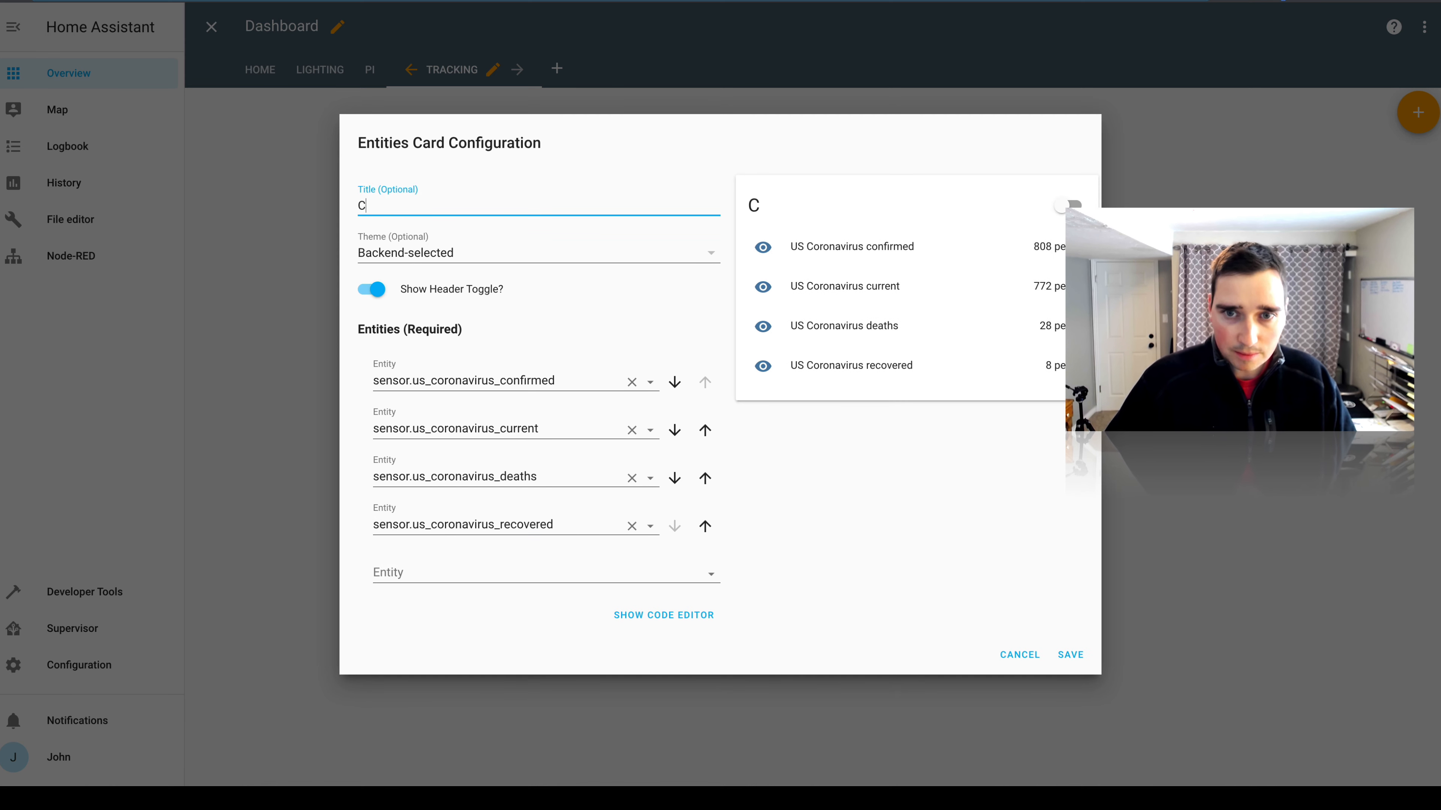
type("orona")
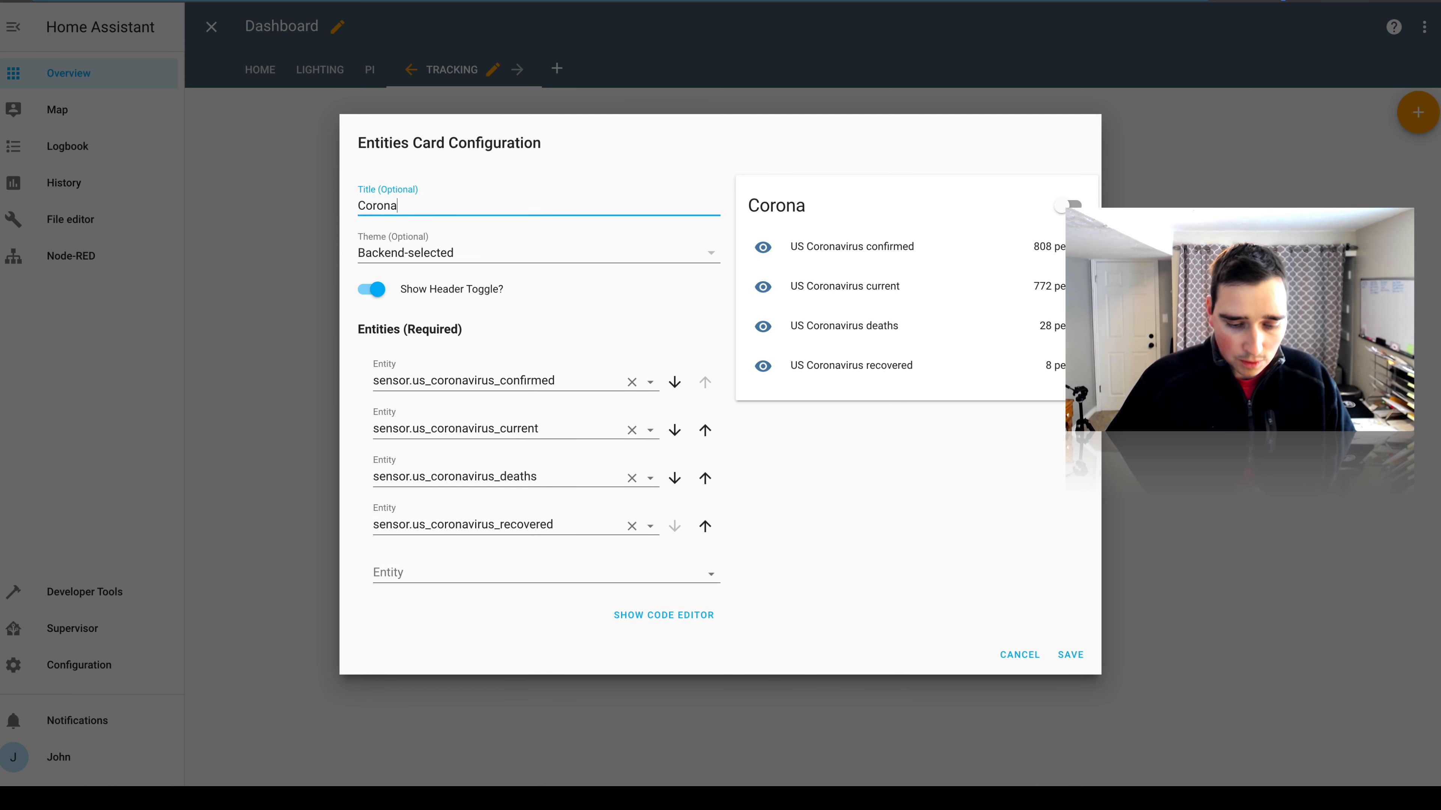
type("virus T")
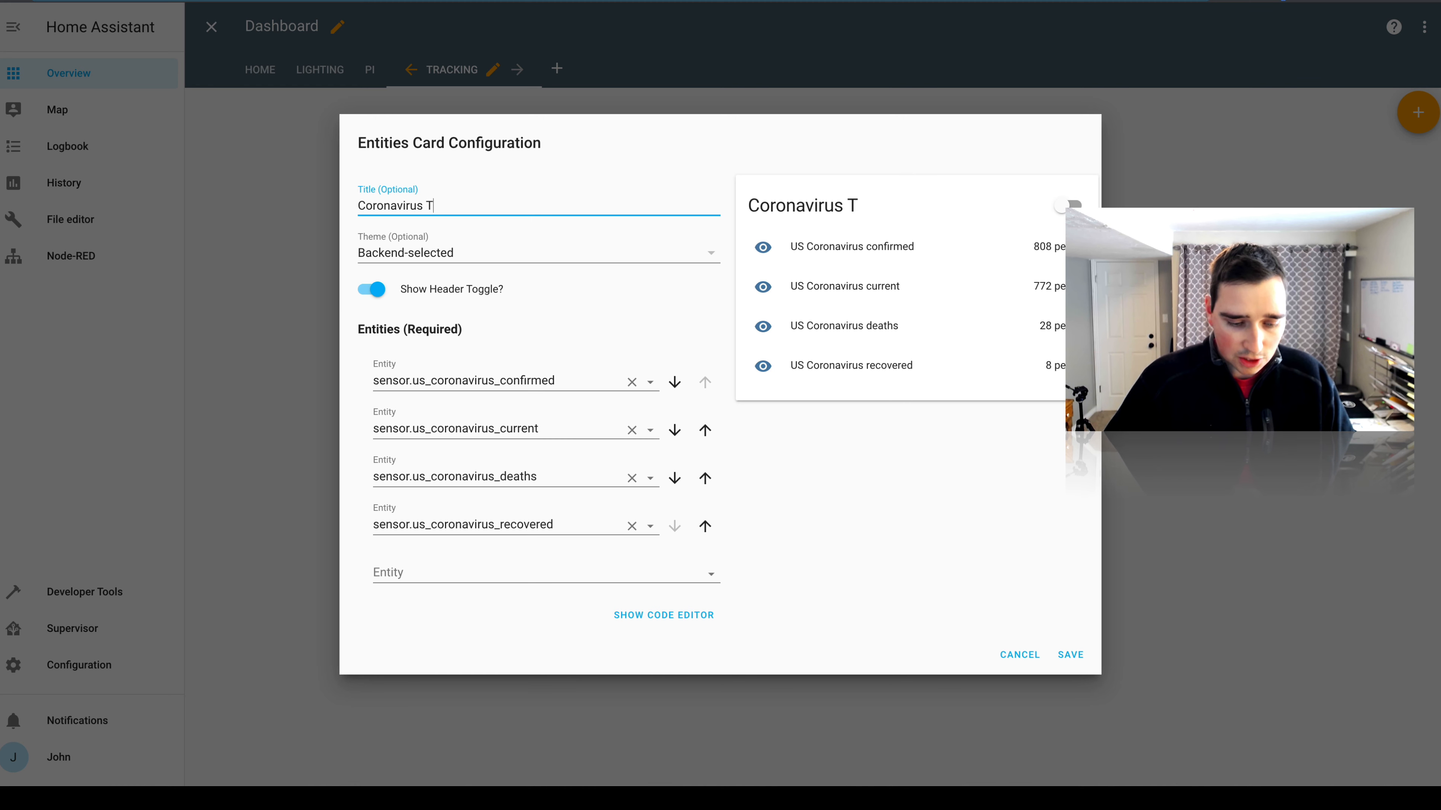
type("racker")
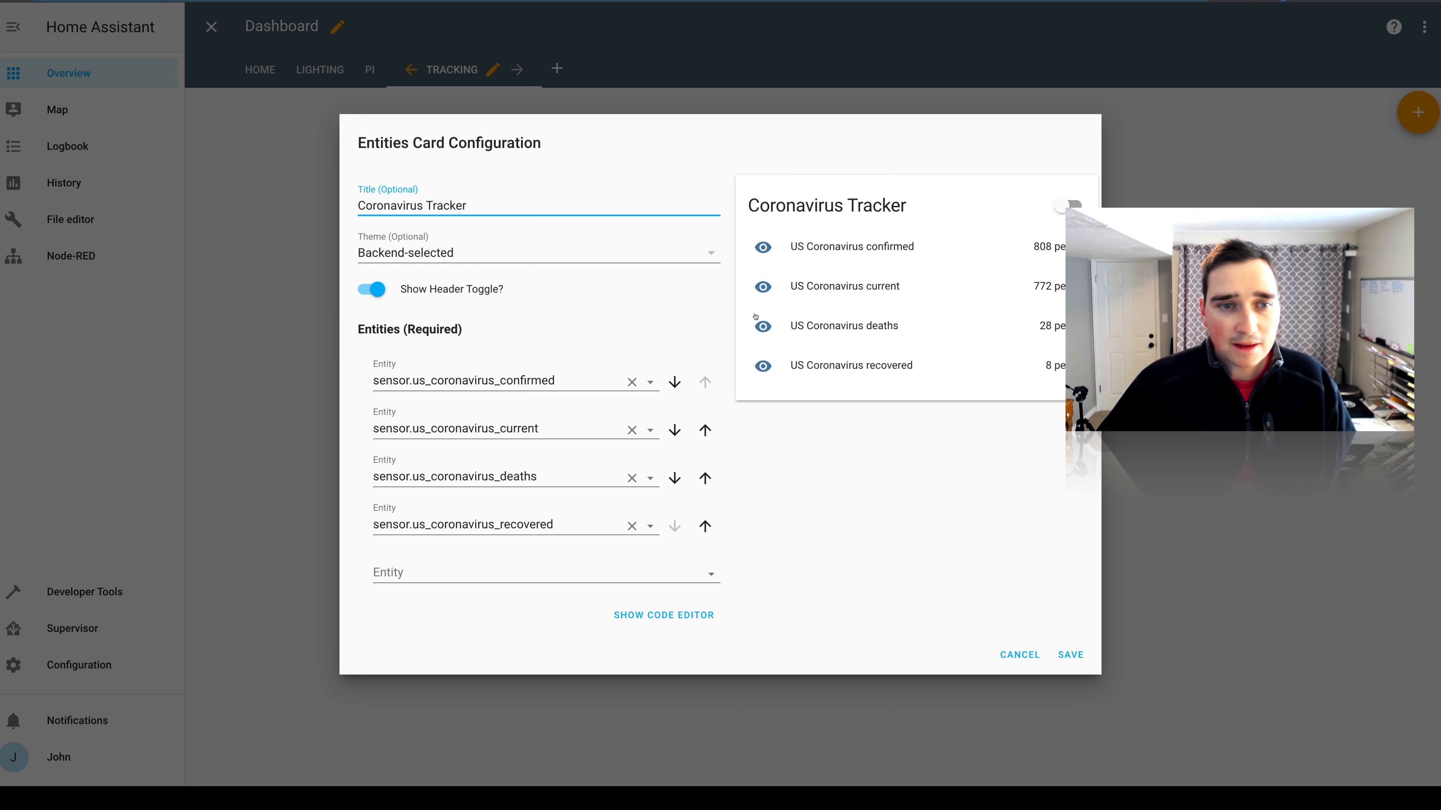
left_click(1063, 664)
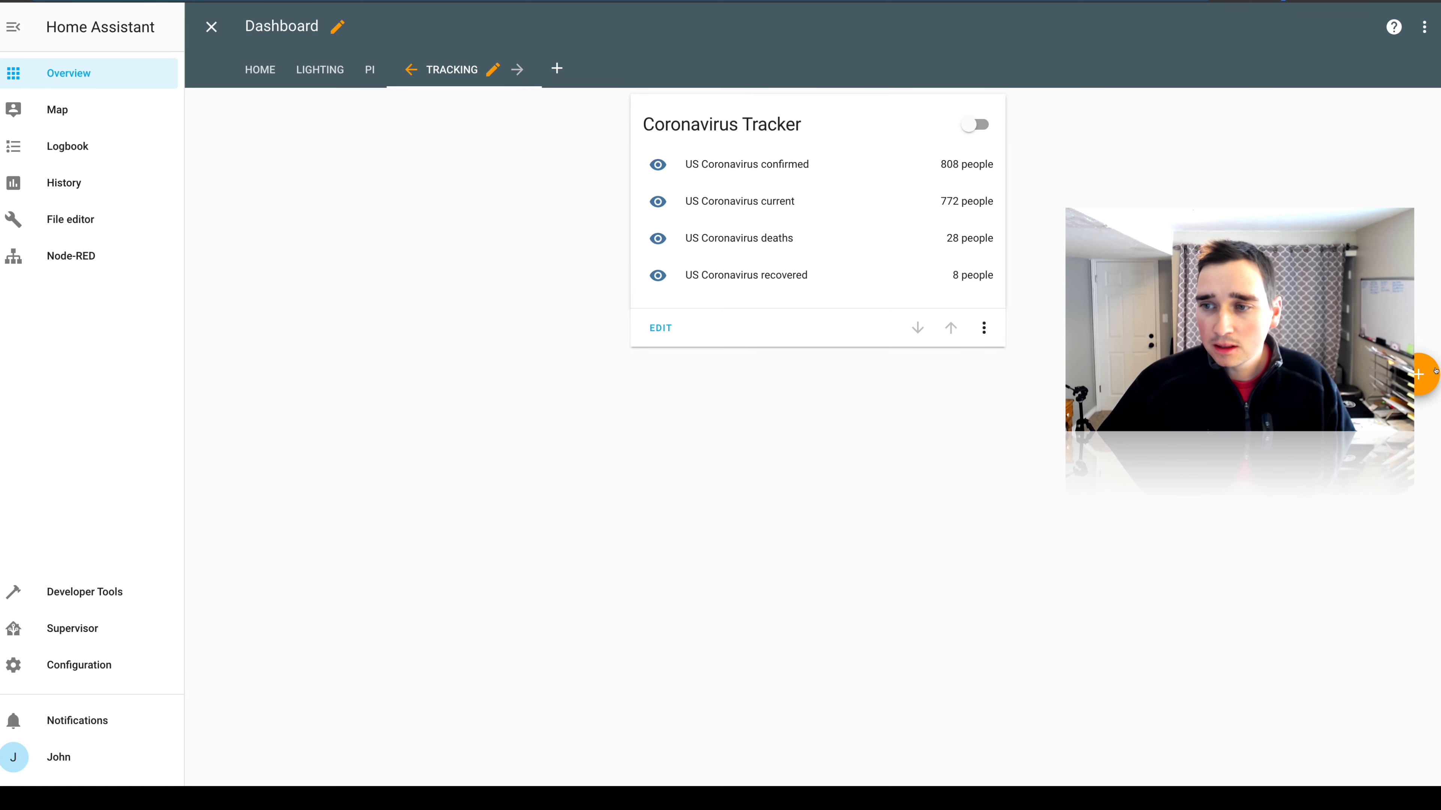
Start a new Sensor card on the Tracking view and choose US Coronavirus confirmed as its entity.
left_click(1421, 375)
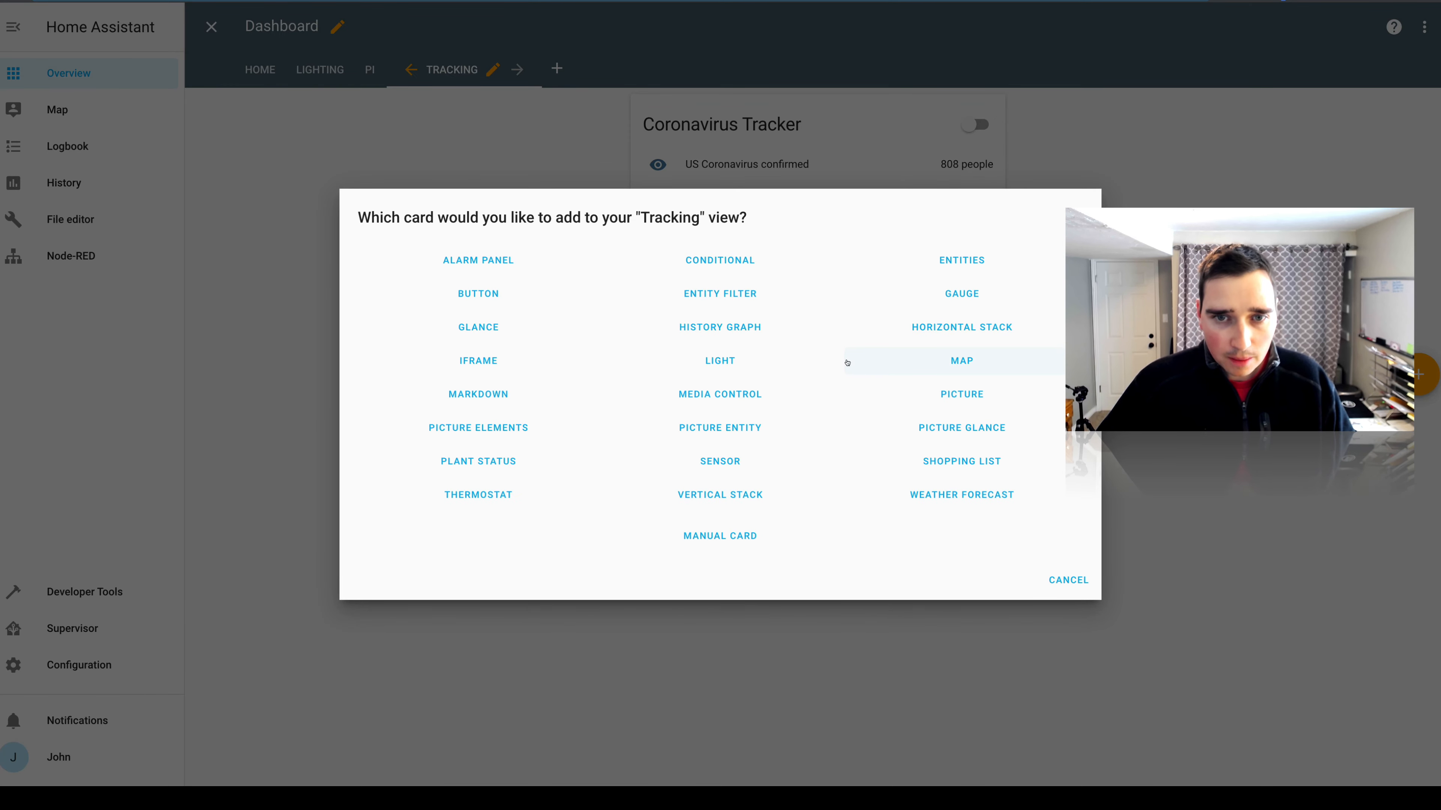
left_click(735, 462)
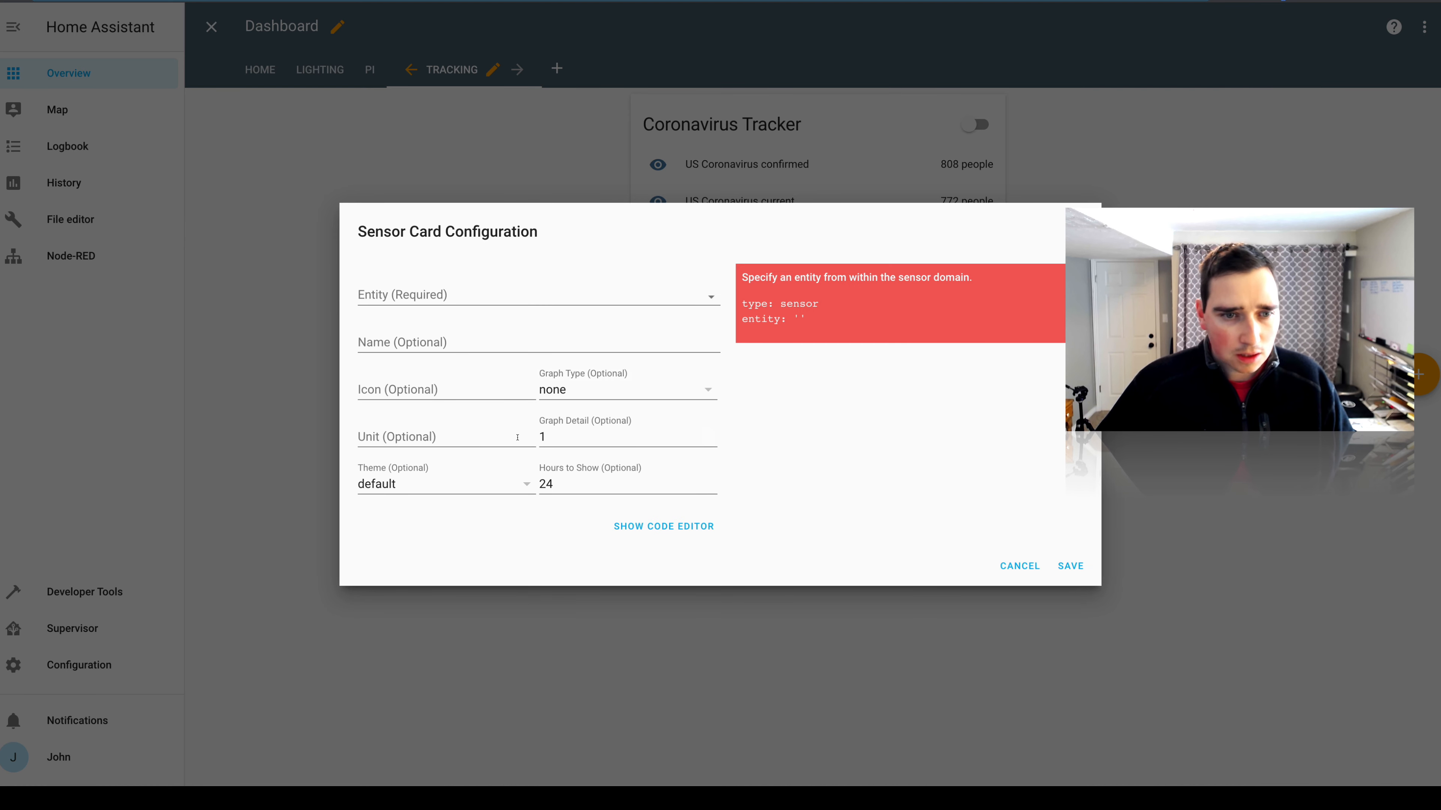
left_click(712, 295)
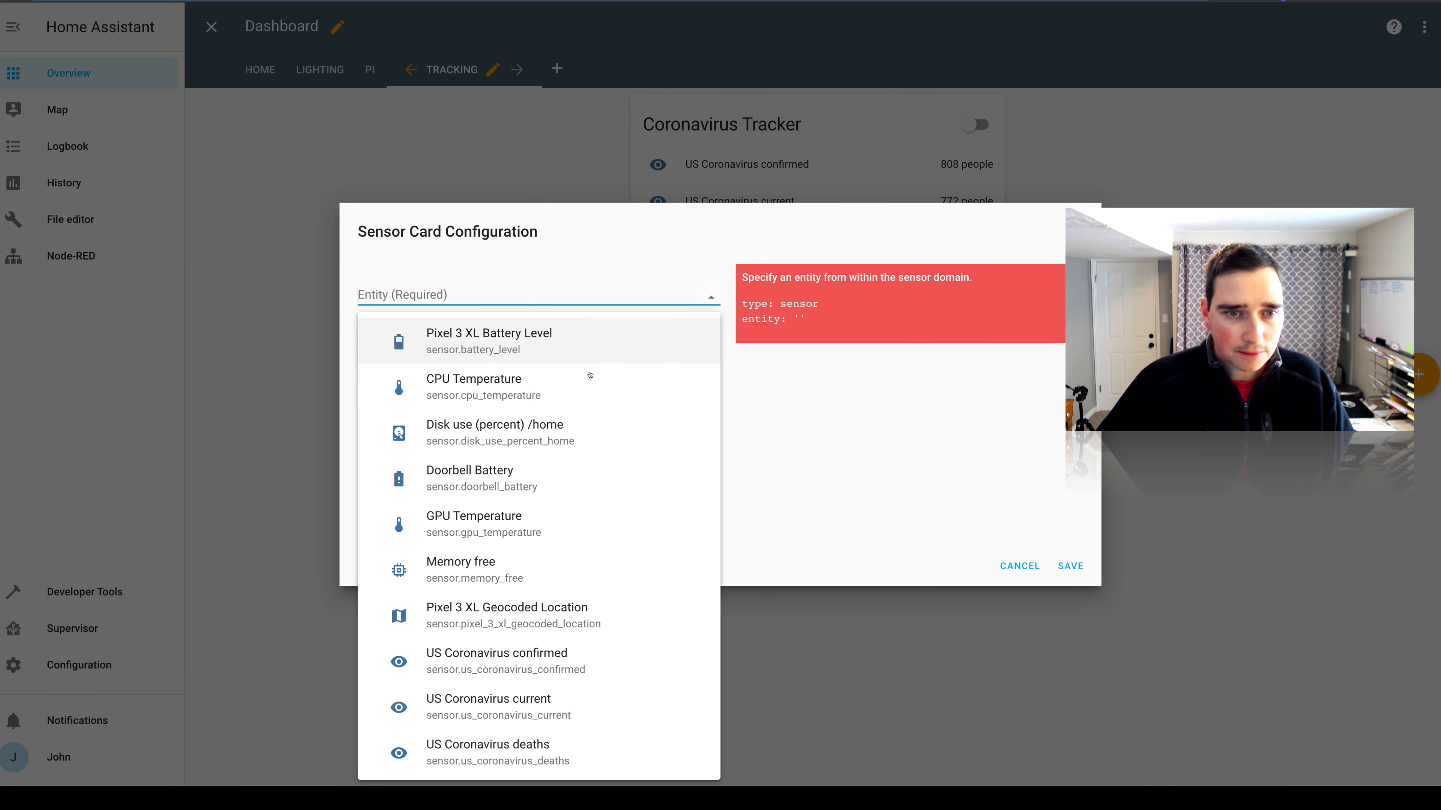
scroll(578, 389, "down", 2)
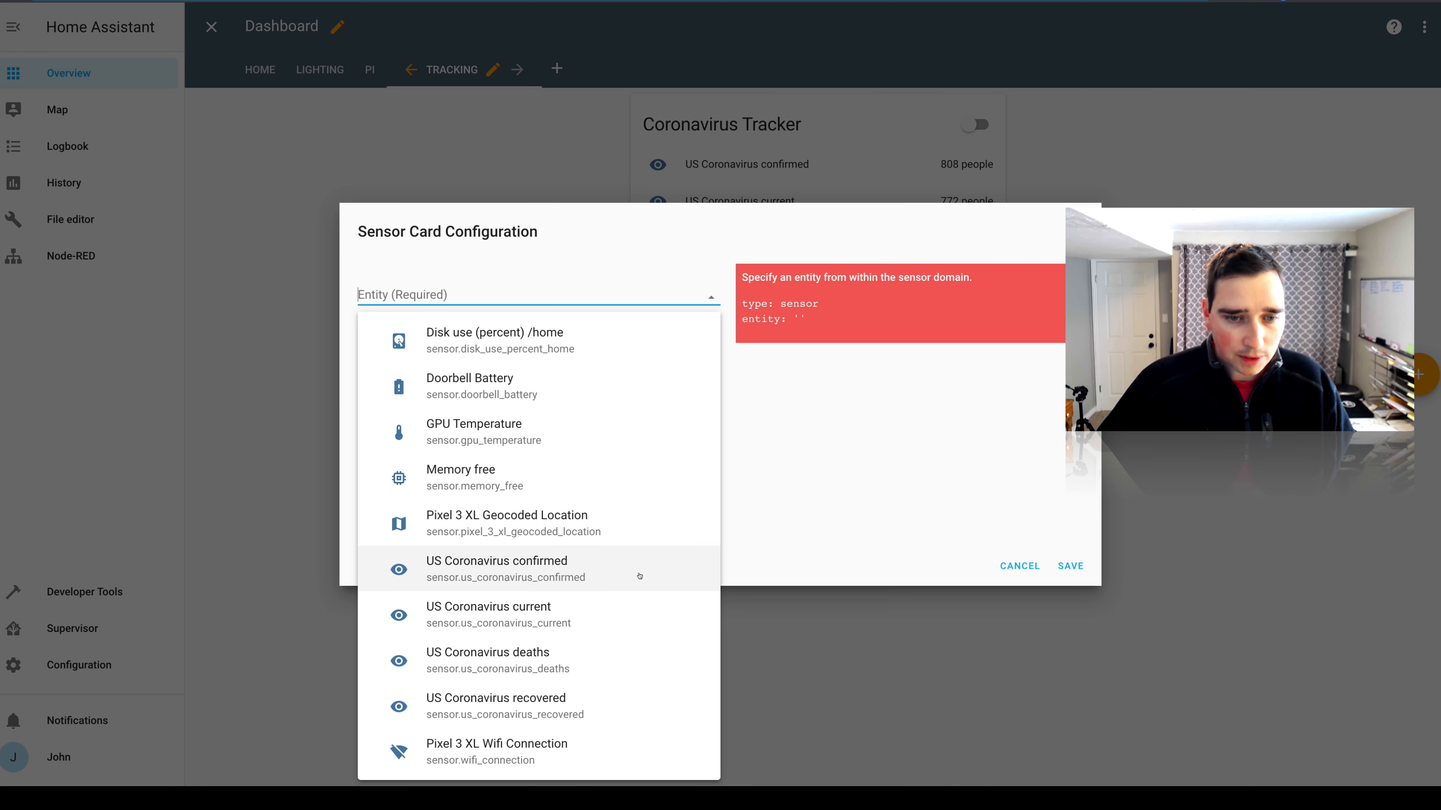
left_click(618, 577)
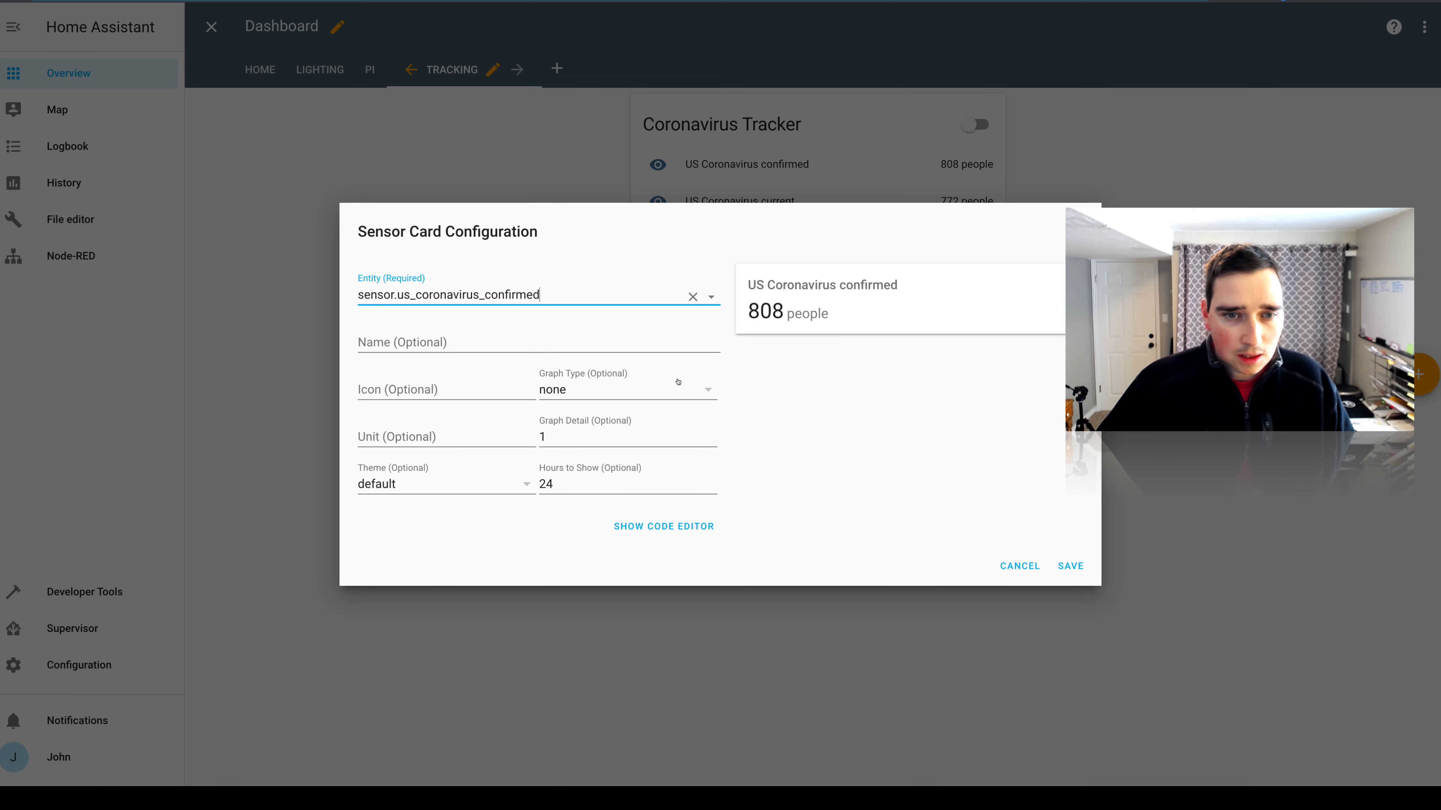
Set the Sensor card's graph type to line and save the card.
left_click(707, 391)
left_click(693, 391)
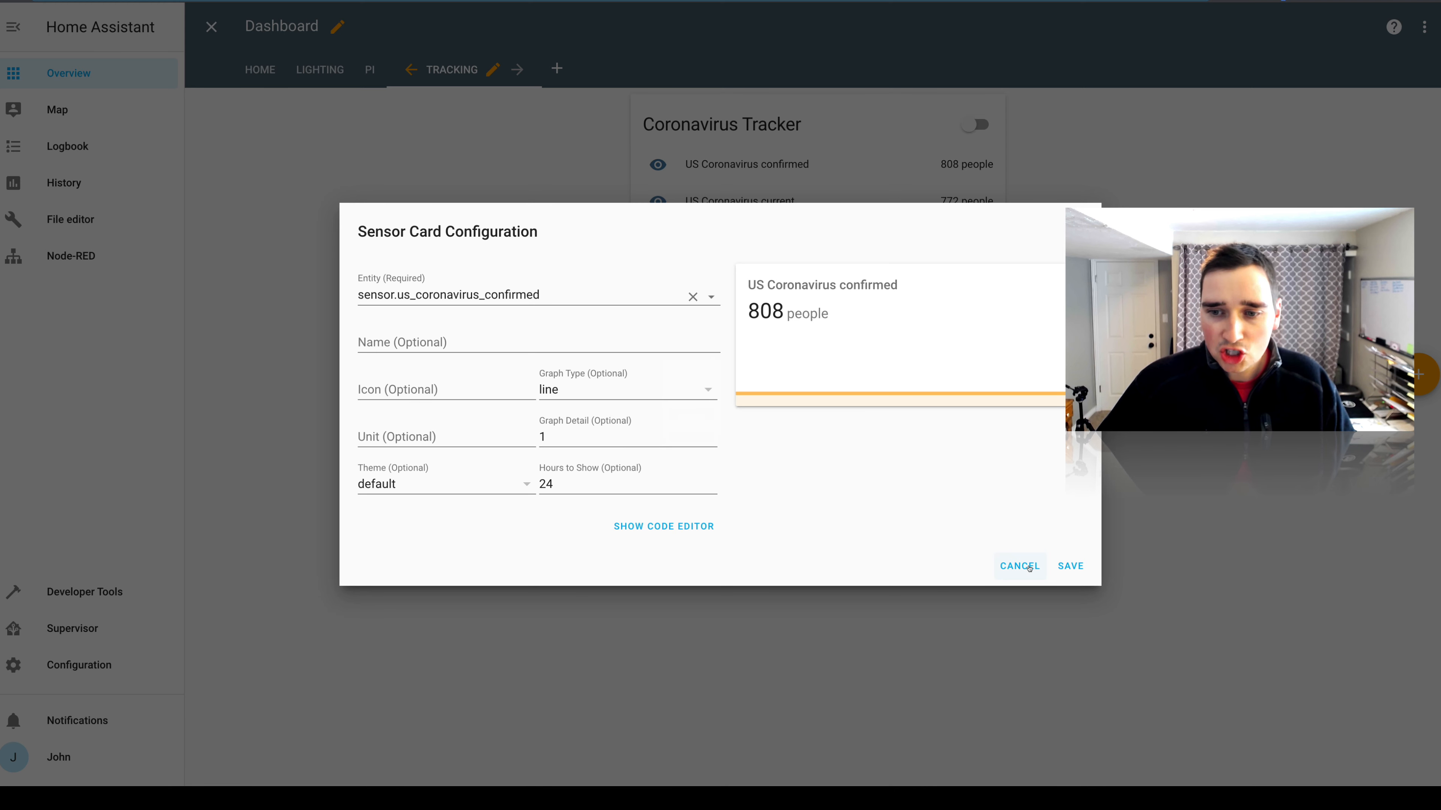
left_click(1069, 567)
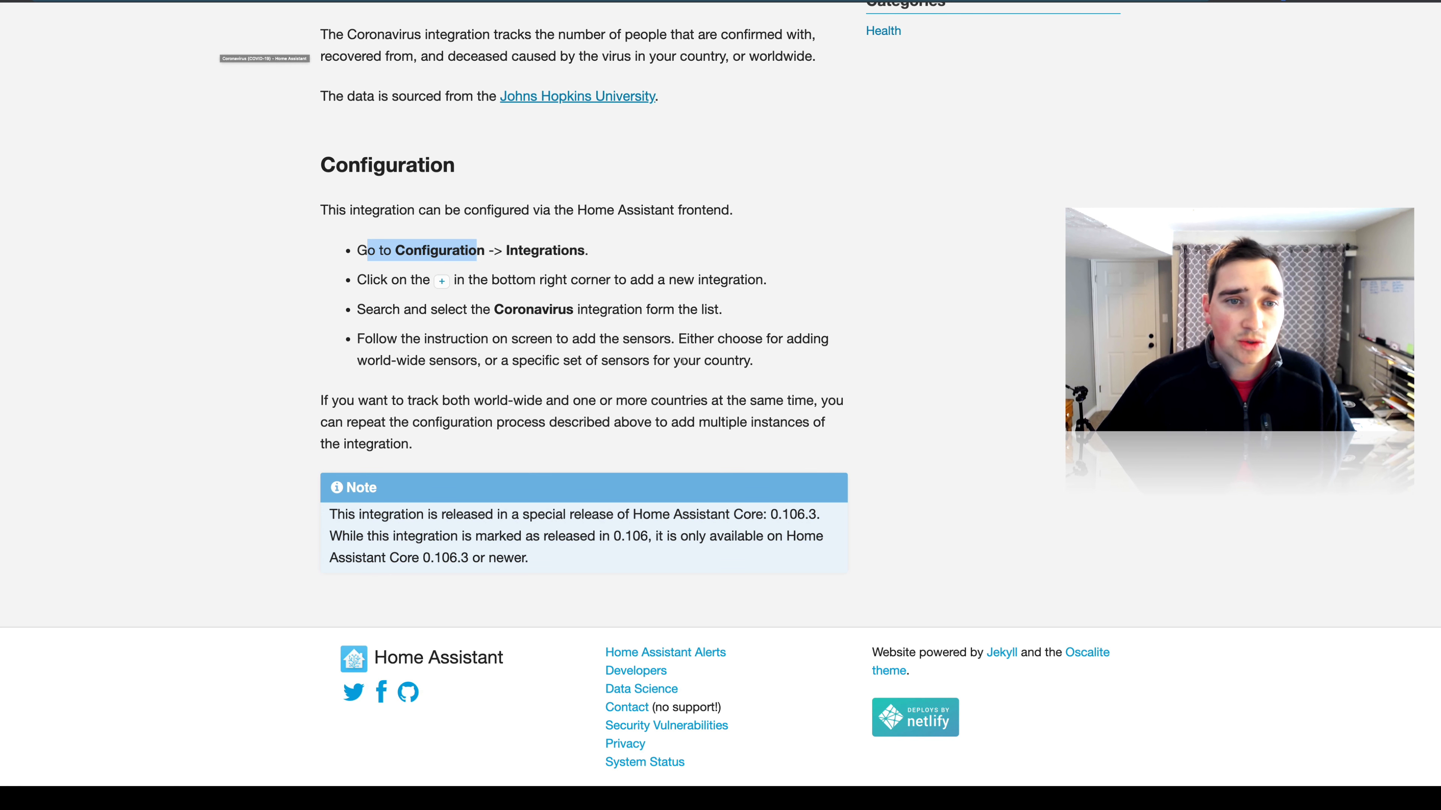
Go back to the introduction of the Coronavirus (COVID-19) integration documentation page.
left_click(682, 361)
scroll(624, 341, "up", 10)
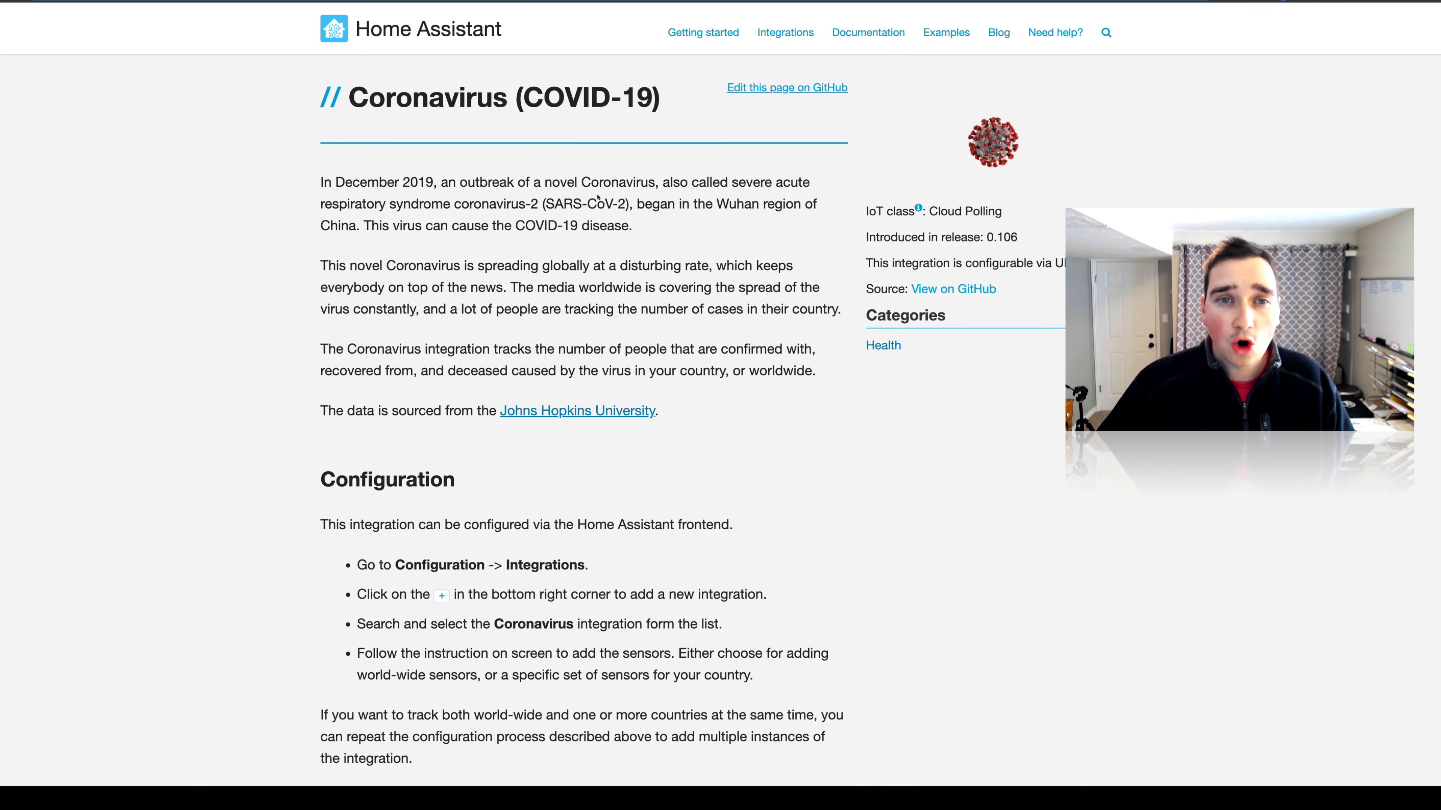